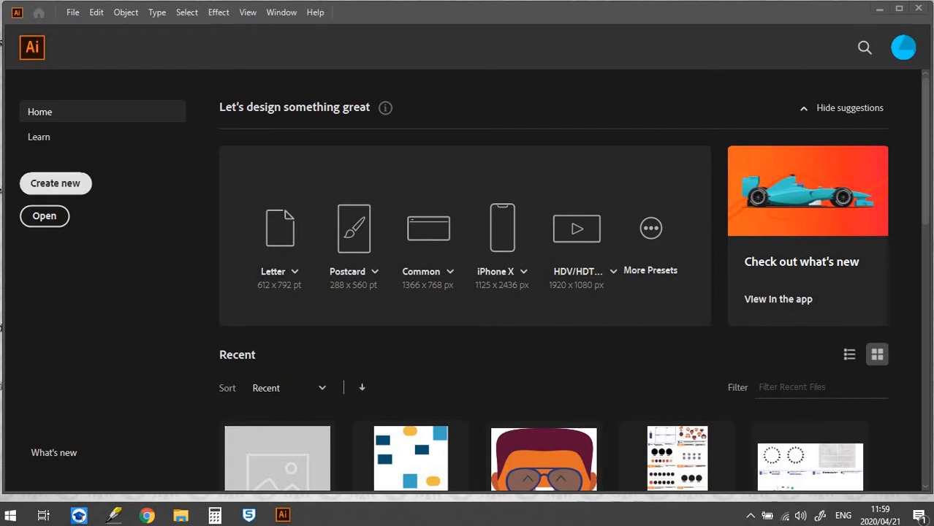
Start a new print document using the A4 preset.
{"action": "left_click", "coordinate": [55, 184]}
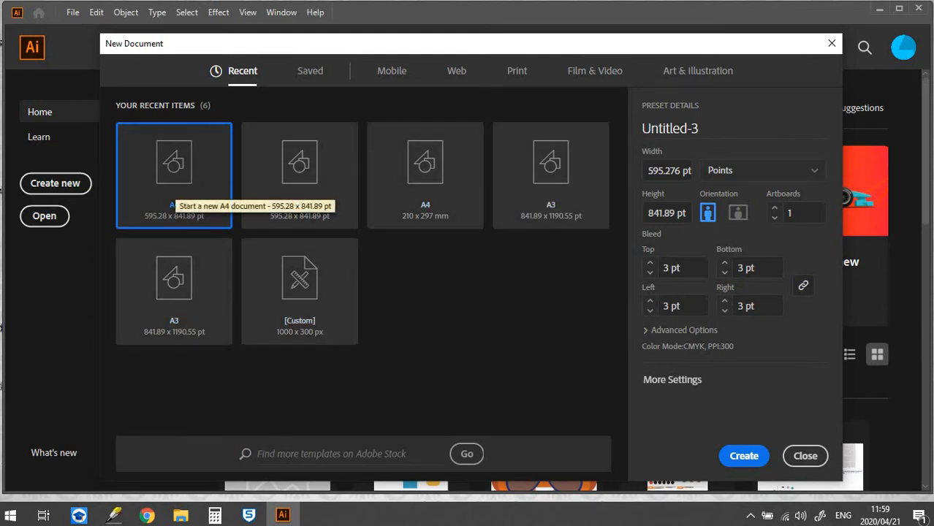
{"action": "left_click", "coordinate": [517, 70]}
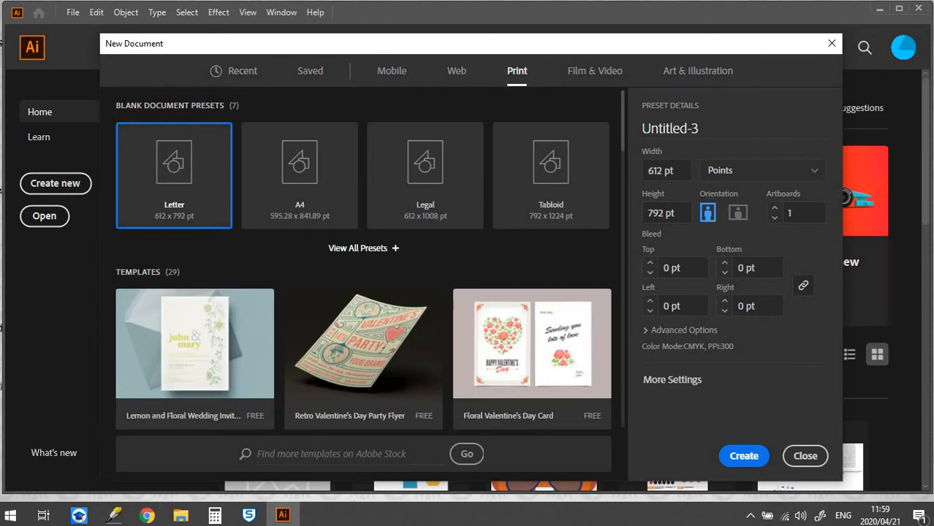
{"action": "left_click", "coordinate": [300, 162]}
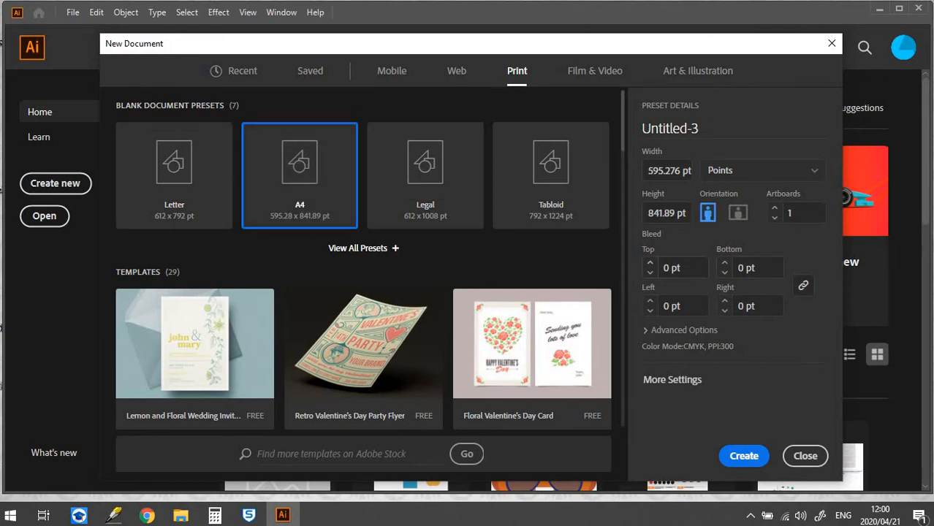
Set the bleed to 3 mm on all sides and create the document.
{"action": "left_click", "coordinate": [650, 263]}
{"action": "left_click", "coordinate": [650, 263]}
{"action": "left_click", "coordinate": [651, 264]}
{"action": "left_click", "coordinate": [671, 268]}
{"action": "key", "text": "BackSpace"}
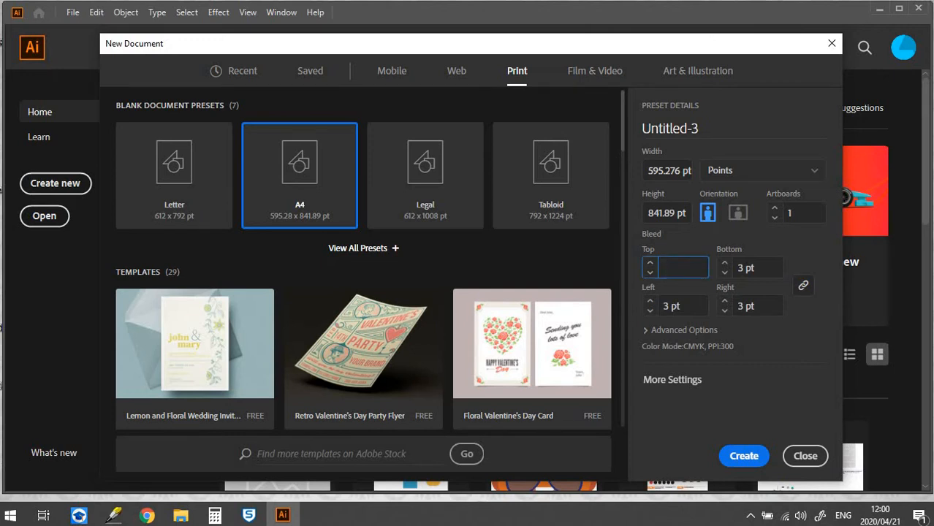
{"action": "type", "text": "3mm"}
{"action": "key", "text": "Return"}
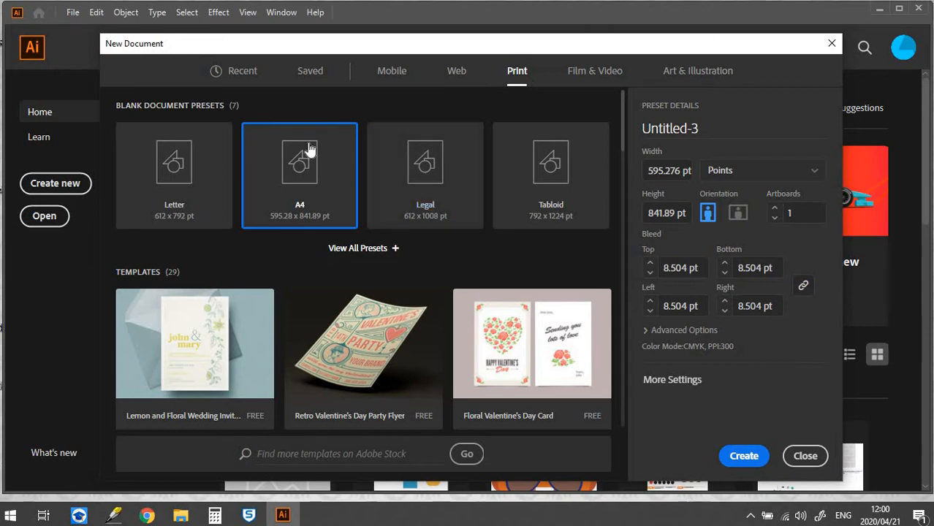
{"action": "left_click", "coordinate": [743, 458]}
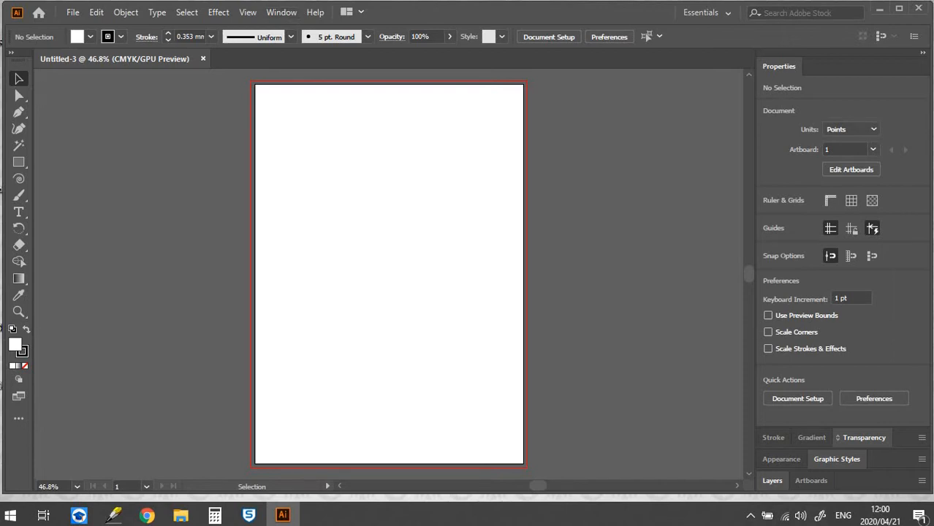
Hide the Control bar and show it again.
{"action": "left_click", "coordinate": [271, 17]}
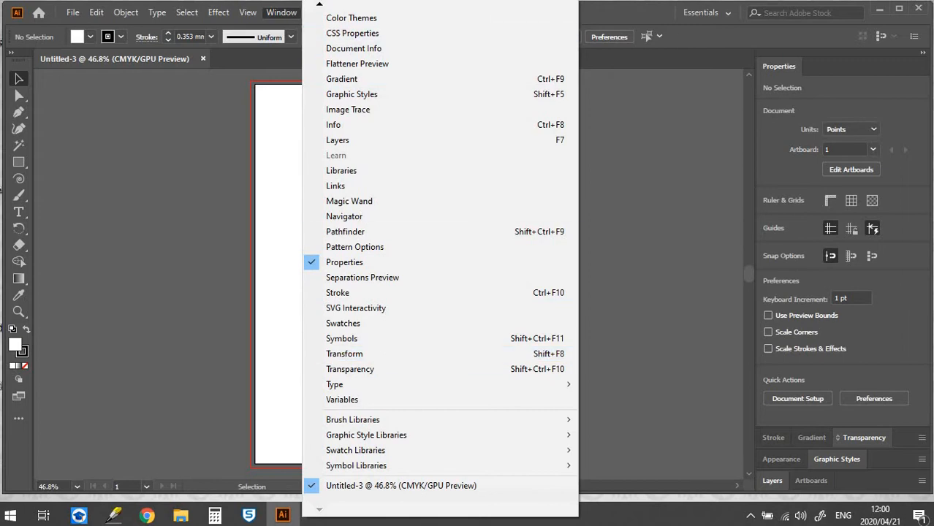
{"action": "mouse_move", "coordinate": [320, 8]}
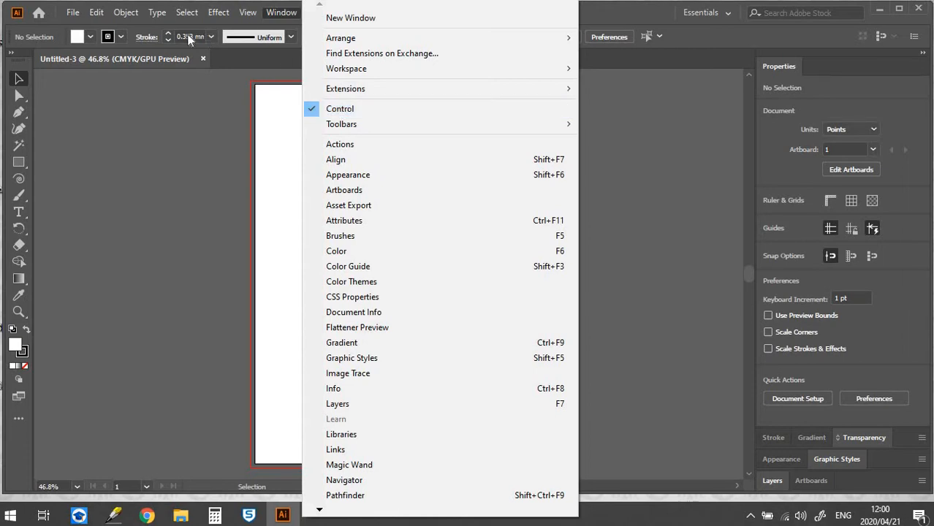
{"action": "left_click", "coordinate": [350, 111]}
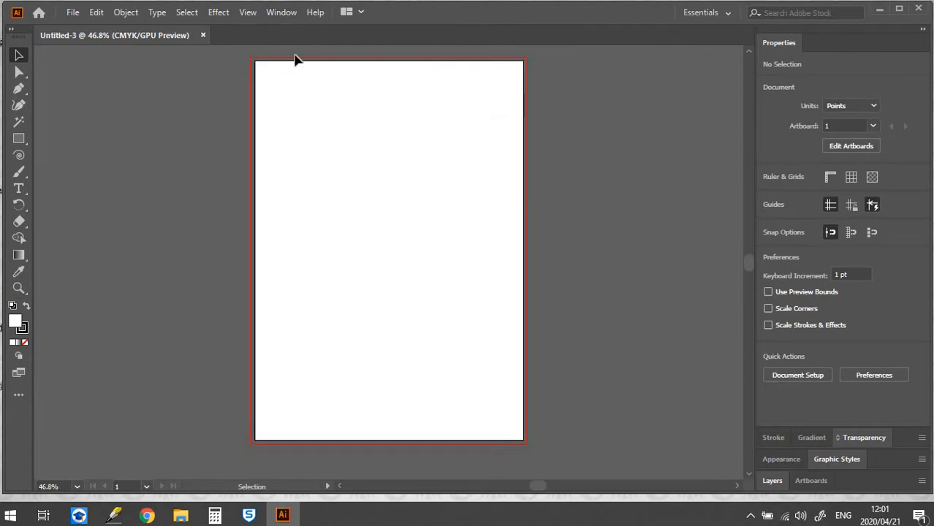
{"action": "left_click", "coordinate": [284, 19]}
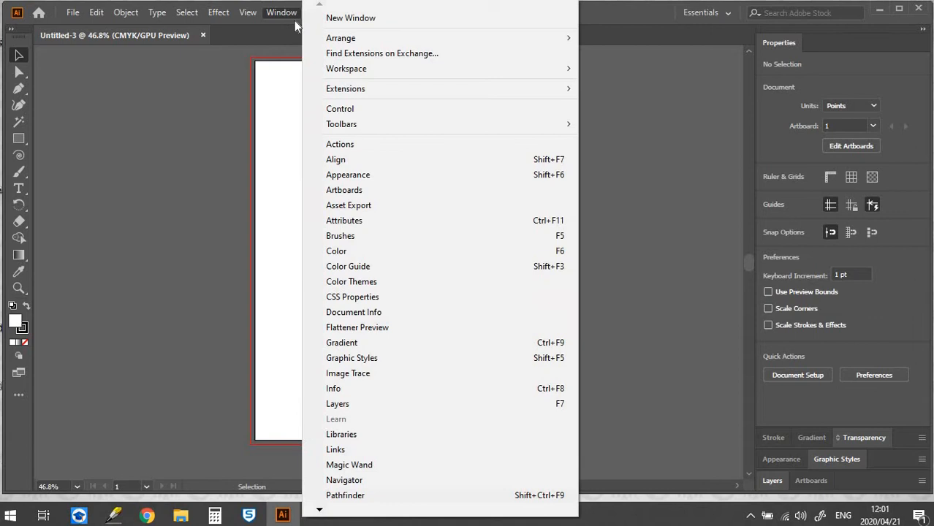
{"action": "left_click", "coordinate": [363, 114]}
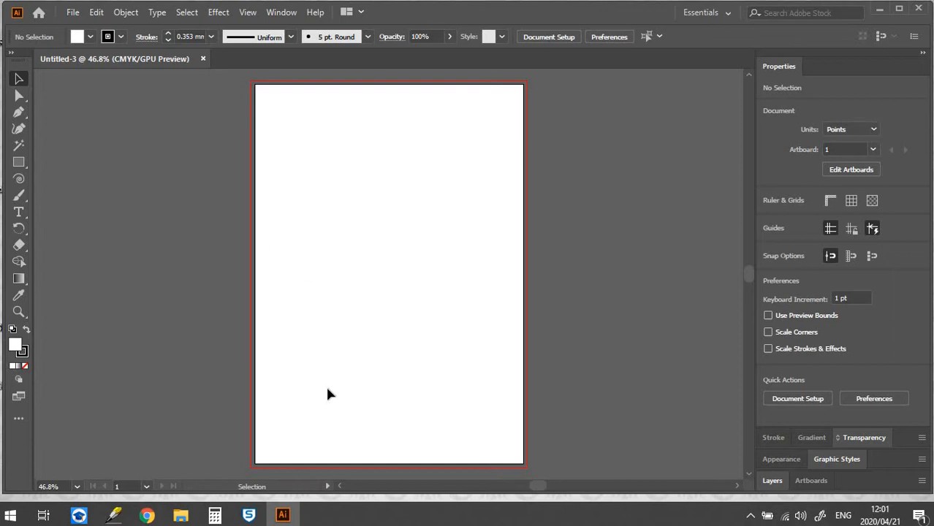
{"action": "double_click", "coordinate": [16, 344]}
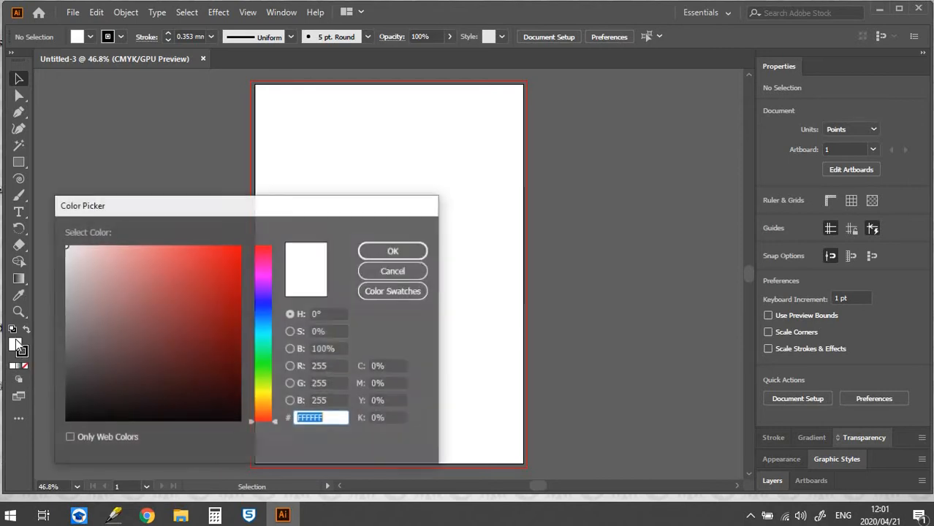
{"action": "left_click_drag", "start_coordinate": [245, 211], "coordinate": [259, 133]}
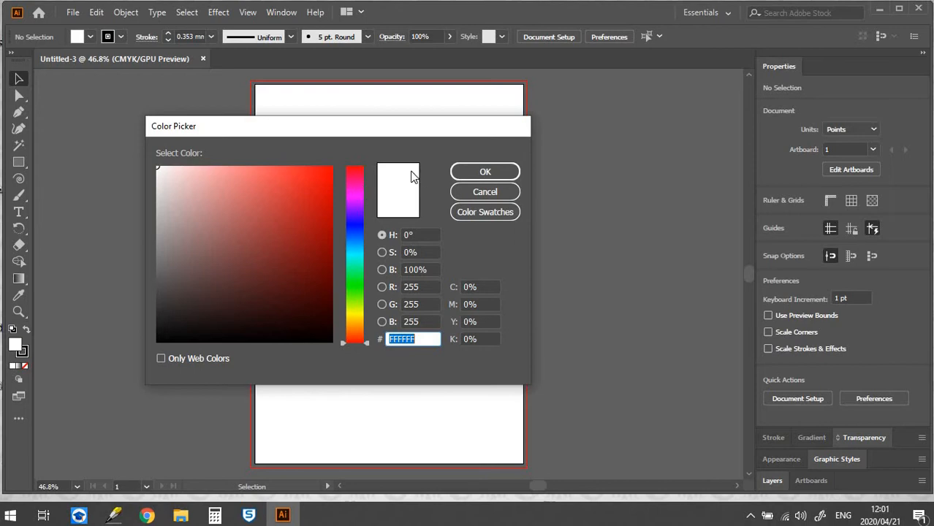
{"action": "left_click", "coordinate": [324, 212]}
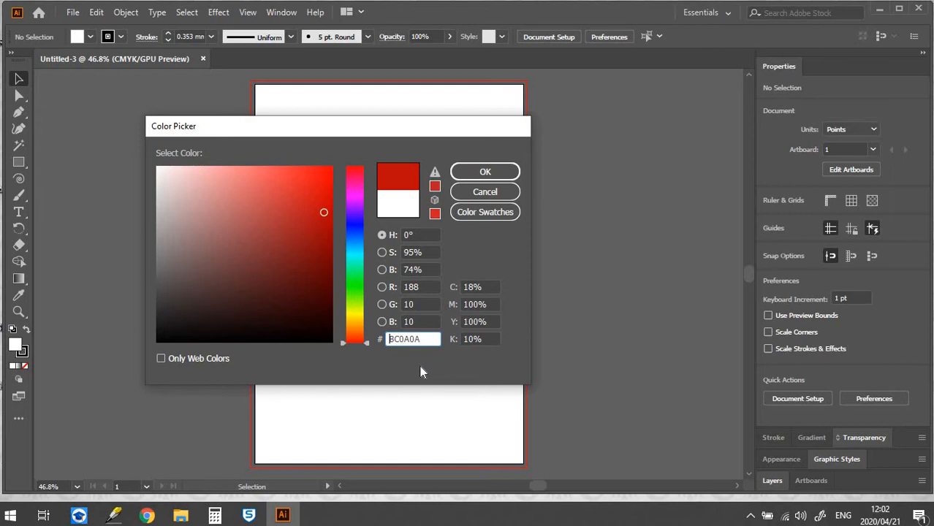
{"action": "left_click", "coordinate": [485, 193]}
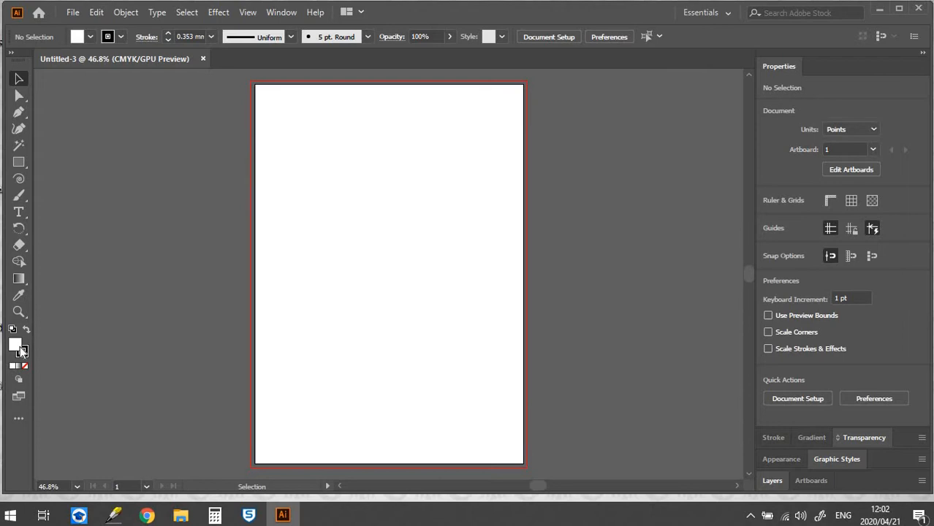
Open the fill colour for editing and try several shades of red, ending on E01717.
{"action": "double_click", "coordinate": [18, 346]}
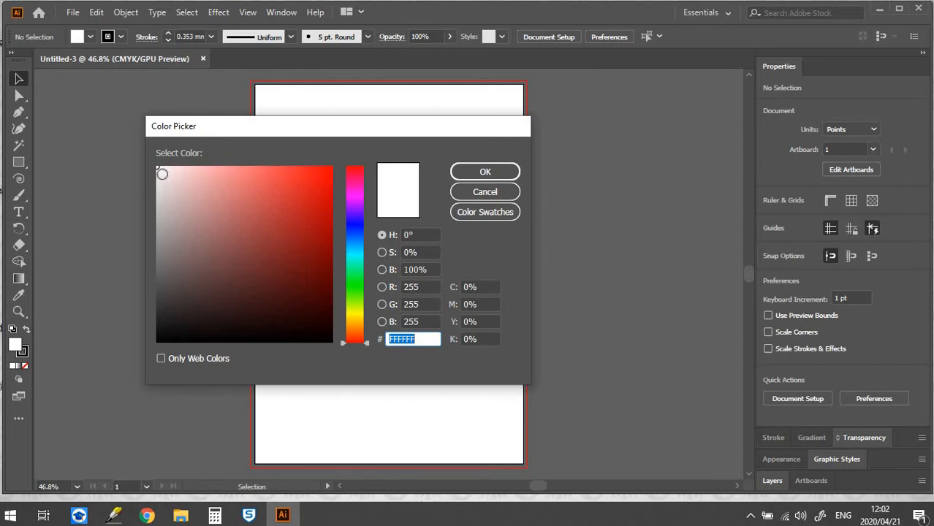
{"action": "left_click", "coordinate": [167, 178]}
{"action": "mouse_move", "coordinate": [185, 178]}
{"action": "left_mouse_down"}
{"action": "mouse_move", "coordinate": [303, 184]}
{"action": "mouse_move", "coordinate": [308, 238]}
{"action": "mouse_move", "coordinate": [308, 306]}
{"action": "mouse_move", "coordinate": [190, 328]}
{"action": "mouse_move", "coordinate": [179, 229]}
{"action": "mouse_move", "coordinate": [249, 181]}
{"action": "mouse_move", "coordinate": [325, 171]}
{"action": "mouse_move", "coordinate": [223, 171]}
{"action": "mouse_move", "coordinate": [303, 180]}
{"action": "mouse_move", "coordinate": [326, 204]}
{"action": "mouse_move", "coordinate": [319, 327]}
{"action": "mouse_move", "coordinate": [152, 323]}
{"action": "mouse_move", "coordinate": [163, 166]}
{"action": "mouse_move", "coordinate": [267, 172]}
{"action": "left_mouse_up"}
{"action": "mouse_move", "coordinate": [335, 205]}
{"action": "left_mouse_down"}
{"action": "mouse_move", "coordinate": [327, 299]}
{"action": "mouse_move", "coordinate": [290, 263]}
{"action": "mouse_move", "coordinate": [211, 274]}
{"action": "mouse_move", "coordinate": [263, 263]}
{"action": "left_mouse_up"}
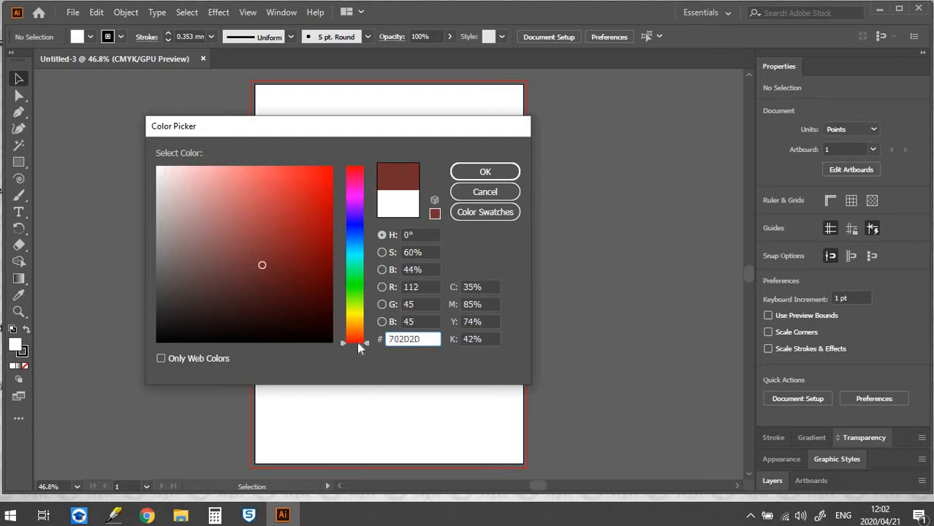
{"action": "left_click_drag", "start_coordinate": [277, 232], "coordinate": [315, 186]}
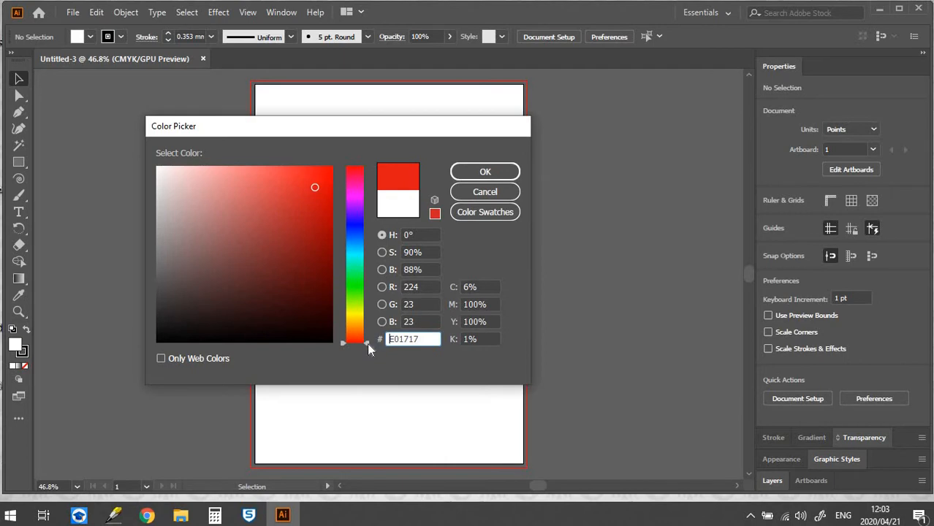
Try blue and green hues with different shades for the fill, ending on green 499E59.
{"action": "left_click_drag", "start_coordinate": [368, 336], "coordinate": [366, 223]}
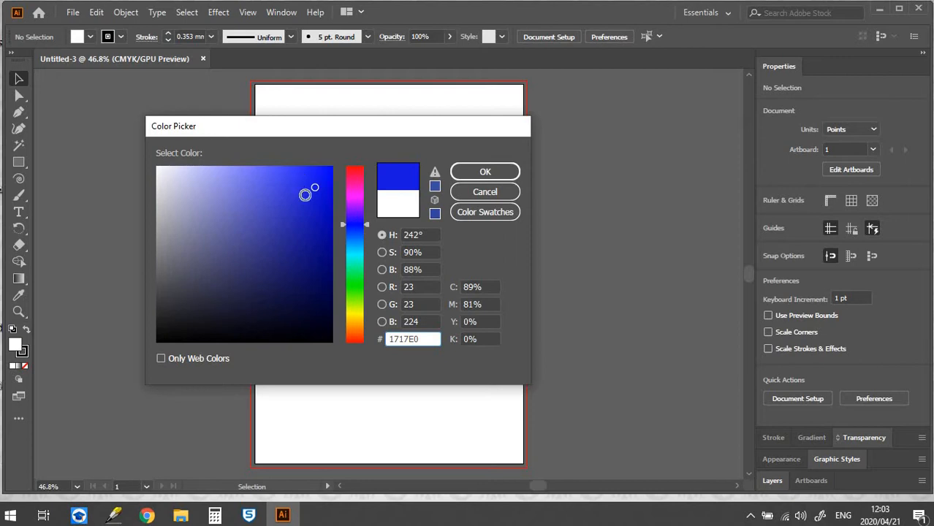
{"action": "mouse_move", "coordinate": [309, 217]}
{"action": "left_mouse_down"}
{"action": "mouse_move", "coordinate": [290, 287]}
{"action": "mouse_move", "coordinate": [201, 284]}
{"action": "mouse_move", "coordinate": [186, 238]}
{"action": "mouse_move", "coordinate": [313, 278]}
{"action": "mouse_move", "coordinate": [319, 204]}
{"action": "mouse_move", "coordinate": [242, 202]}
{"action": "mouse_move", "coordinate": [205, 186]}
{"action": "mouse_move", "coordinate": [318, 197]}
{"action": "mouse_move", "coordinate": [297, 260]}
{"action": "mouse_move", "coordinate": [228, 260]}
{"action": "left_mouse_up"}
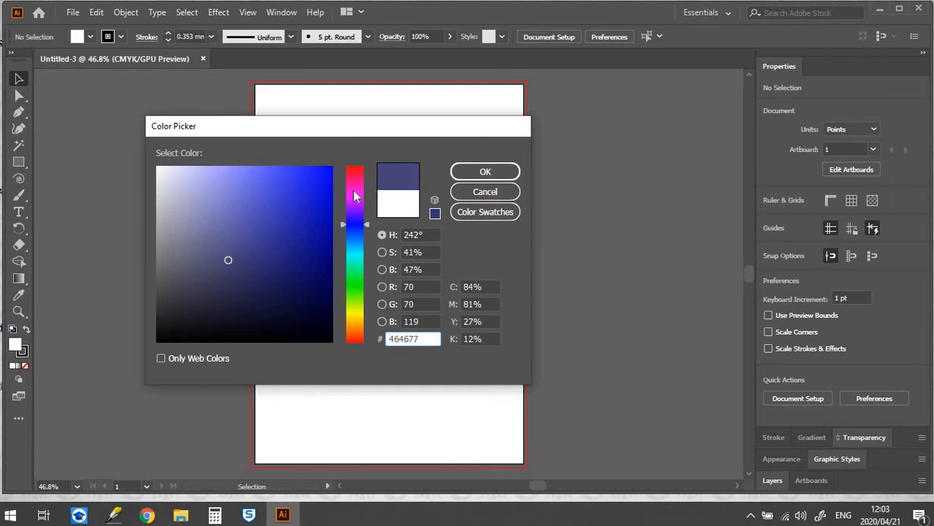
{"action": "left_click", "coordinate": [356, 191]}
{"action": "mouse_move", "coordinate": [354, 213]}
{"action": "left_mouse_down"}
{"action": "mouse_move", "coordinate": [355, 332]}
{"action": "mouse_move", "coordinate": [354, 278]}
{"action": "left_mouse_up"}
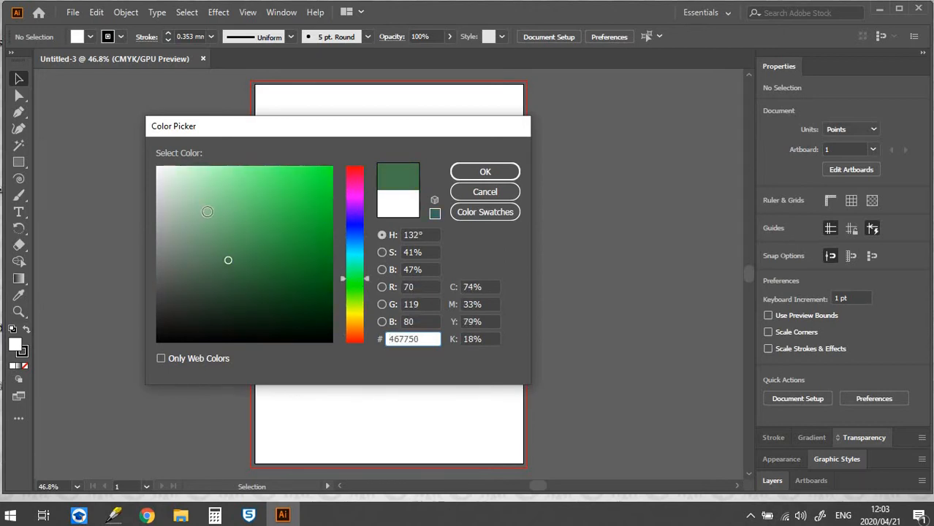
{"action": "mouse_move", "coordinate": [274, 249]}
{"action": "left_mouse_down"}
{"action": "mouse_move", "coordinate": [304, 207]}
{"action": "mouse_move", "coordinate": [320, 292]}
{"action": "mouse_move", "coordinate": [239, 235]}
{"action": "mouse_move", "coordinate": [238, 246]}
{"action": "mouse_move", "coordinate": [251, 233]}
{"action": "left_mouse_up"}
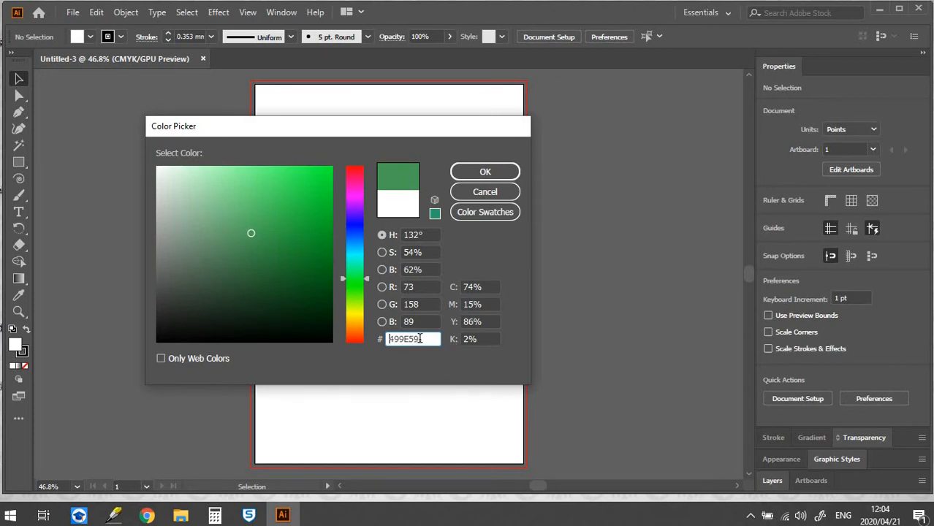
Set the fill colour to hex 035678 and apply it.
{"action": "left_click_drag", "start_coordinate": [419, 338], "coordinate": [395, 337]}
{"action": "double_click", "coordinate": [395, 338]}
{"action": "type", "text": "35678"}
{"action": "key", "text": "Return"}
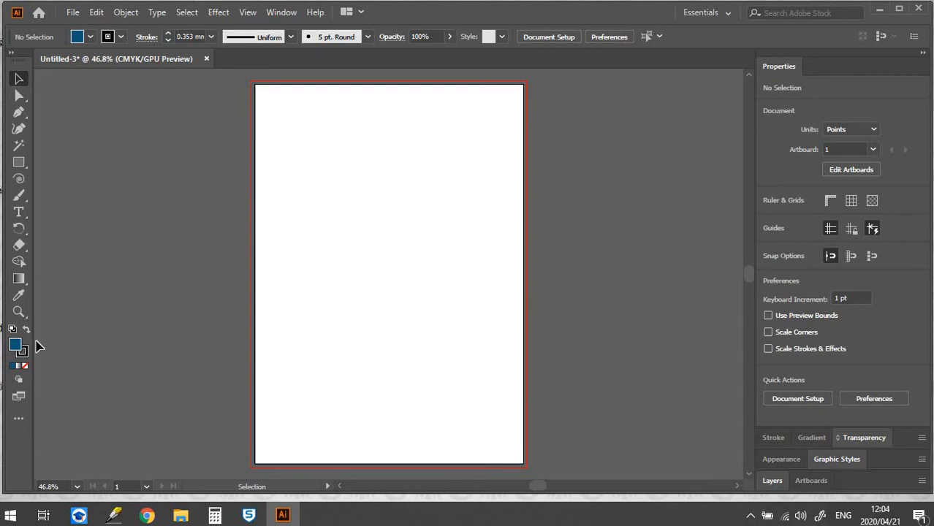
Set the fill colour's cyan to 5% and magenta to 10%.
{"action": "double_click", "coordinate": [15, 345]}
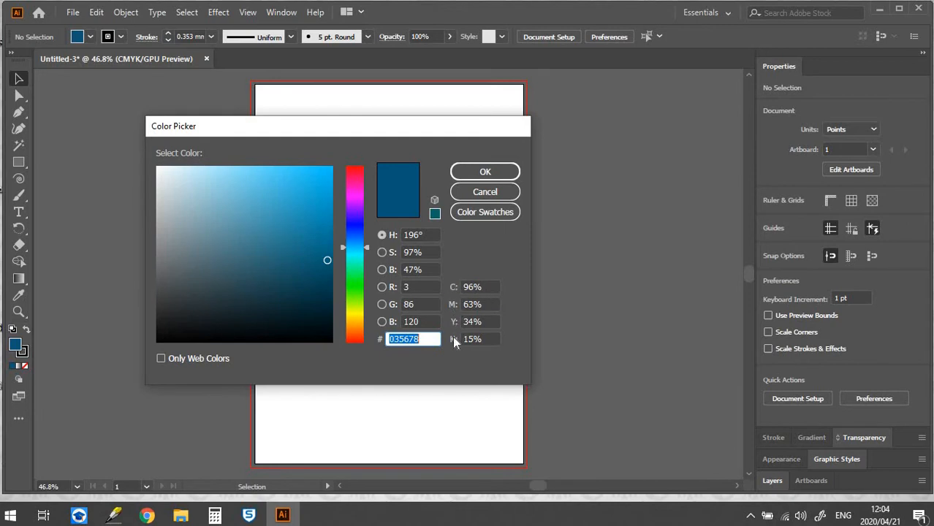
{"action": "left_click", "coordinate": [487, 286]}
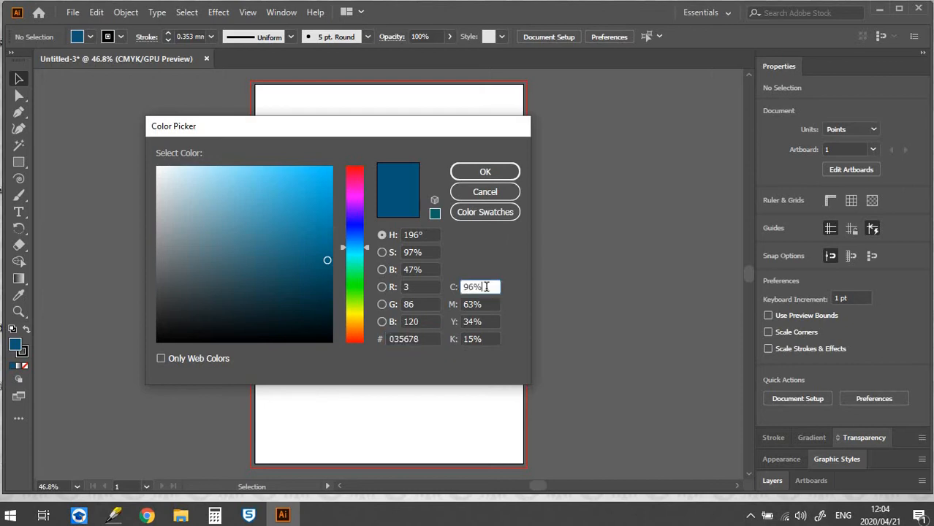
{"action": "key", "text": "BackSpace"}
{"action": "key", "text": "BackSpace"}
{"action": "key", "text": "BackSpace"}
{"action": "type", "text": "5"}
{"action": "key", "text": "Tab"}
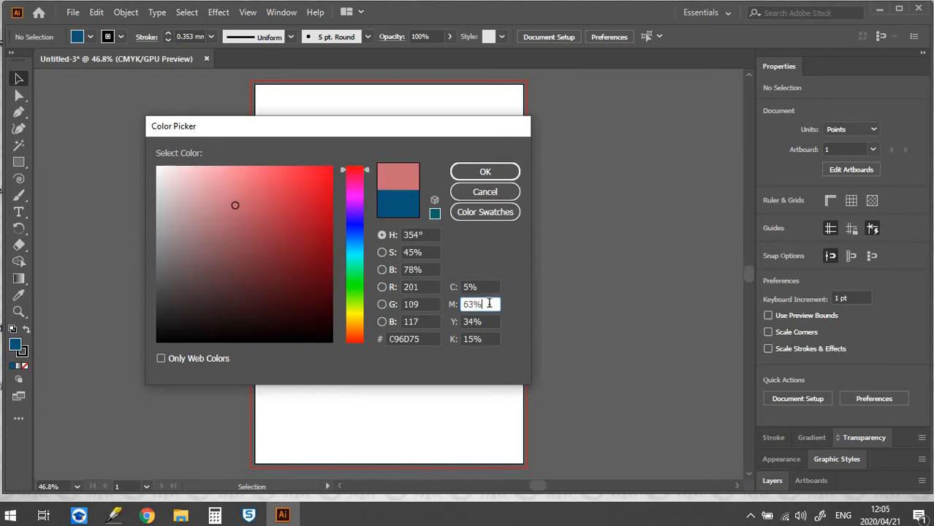
{"action": "key", "text": "BackSpace"}
{"action": "key", "text": "BackSpace"}
{"action": "key", "text": "BackSpace"}
{"action": "type", "text": "10"}
Set the fill colour's yellow to 70% and black to 2%, and apply the colour.
{"action": "left_click", "coordinate": [479, 322]}
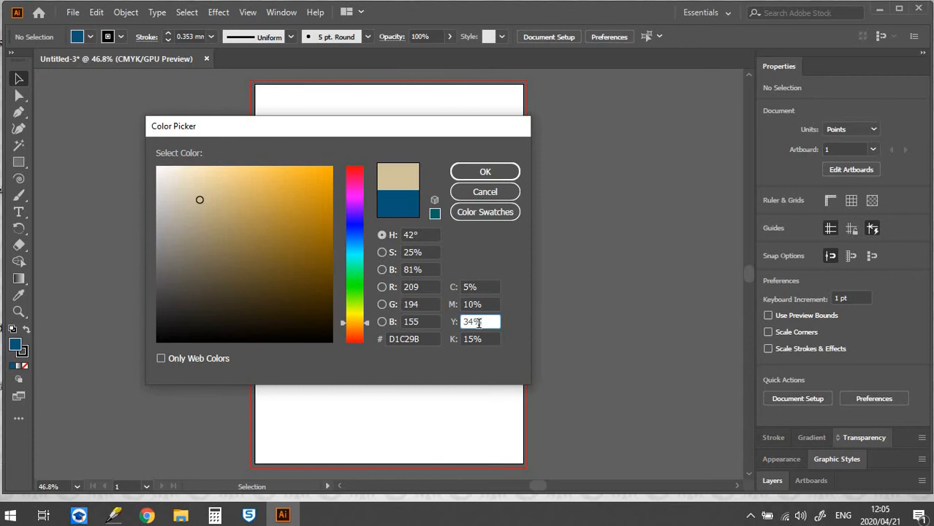
{"action": "key", "text": "BackSpace"}
{"action": "key", "text": "BackSpace"}
{"action": "key", "text": "BackSpace"}
{"action": "type", "text": "70"}
{"action": "left_click", "coordinate": [483, 340]}
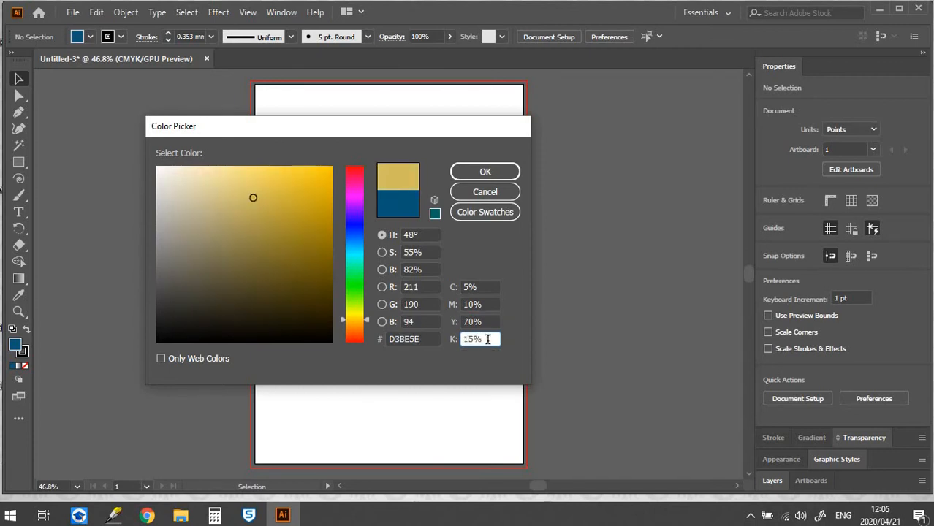
{"action": "key", "text": "BackSpace"}
{"action": "key", "text": "BackSpace"}
{"action": "key", "text": "BackSpace"}
{"action": "type", "text": "2"}
{"action": "key", "text": "Return"}
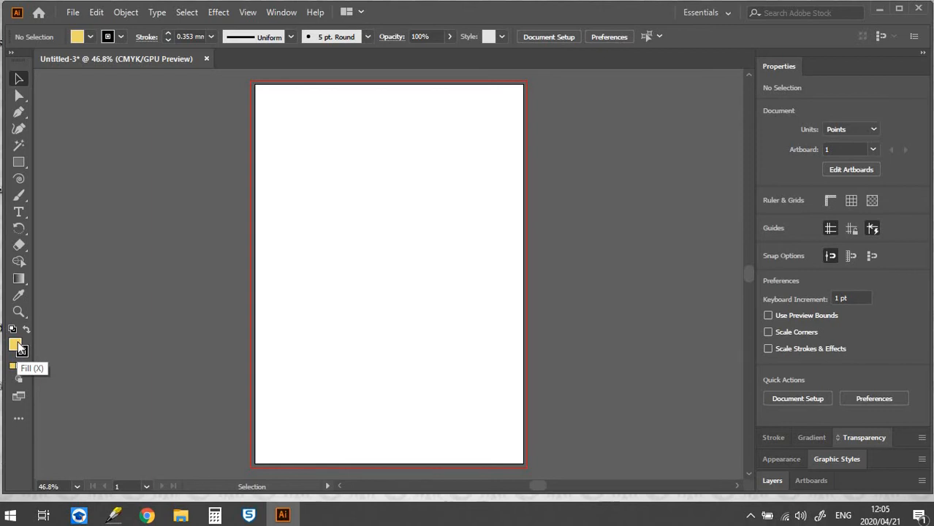
Reopen the fill colour for editing and pick a stronger golden shade with about 81% saturation and 80% brightness.
{"action": "double_click", "coordinate": [18, 346]}
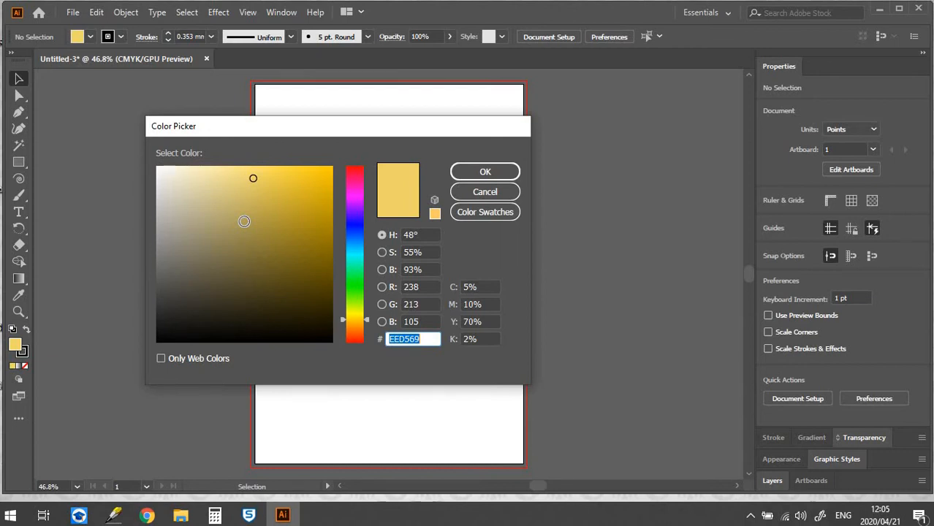
{"action": "left_click", "coordinate": [280, 221]}
{"action": "left_click", "coordinate": [231, 251]}
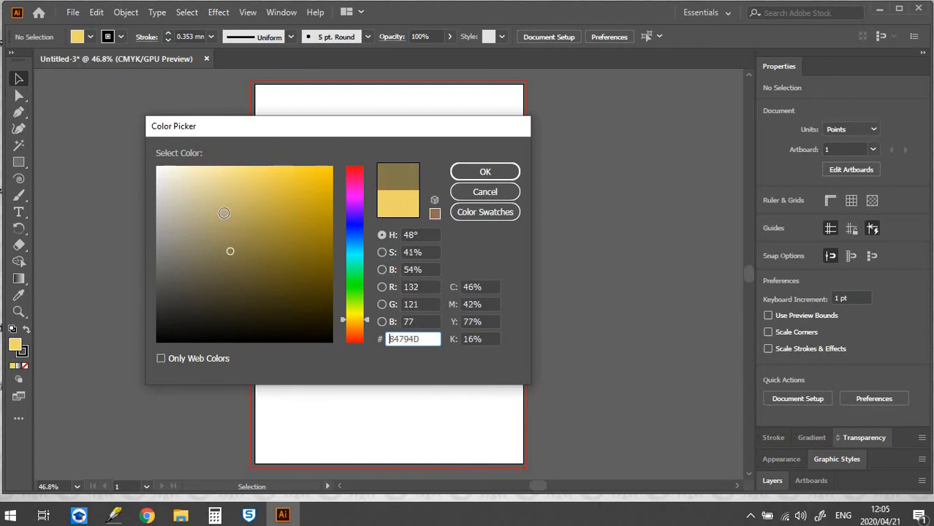
{"action": "mouse_move", "coordinate": [223, 213]}
{"action": "left_mouse_down"}
{"action": "mouse_move", "coordinate": [279, 207]}
{"action": "mouse_move", "coordinate": [240, 223]}
{"action": "mouse_move", "coordinate": [306, 250]}
{"action": "mouse_move", "coordinate": [282, 213]}
{"action": "mouse_move", "coordinate": [310, 234]}
{"action": "mouse_move", "coordinate": [288, 206]}
{"action": "mouse_move", "coordinate": [298, 193]}
{"action": "mouse_move", "coordinate": [299, 202]}
{"action": "left_mouse_up"}
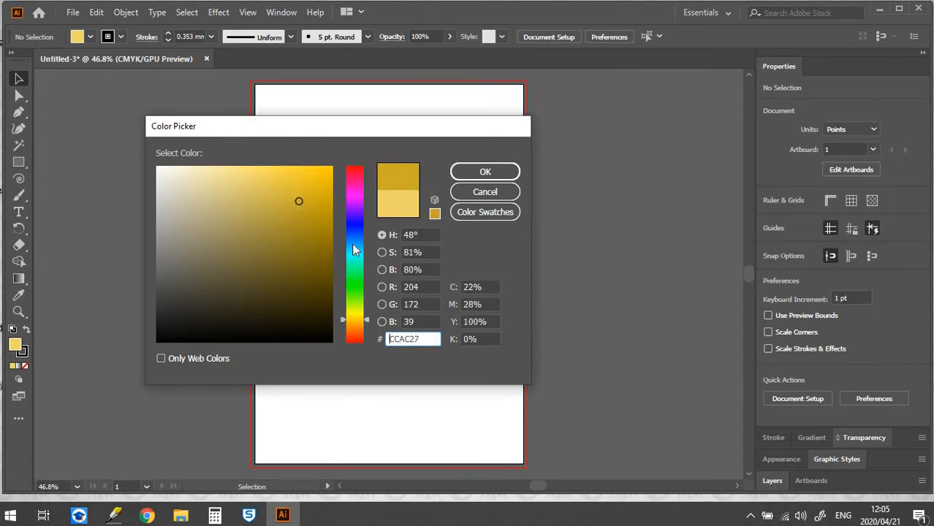
Try cyan, pink-red and yellow hues for the fill colour, ending at a hue of 60°.
{"action": "left_click_drag", "start_coordinate": [367, 328], "coordinate": [371, 234]}
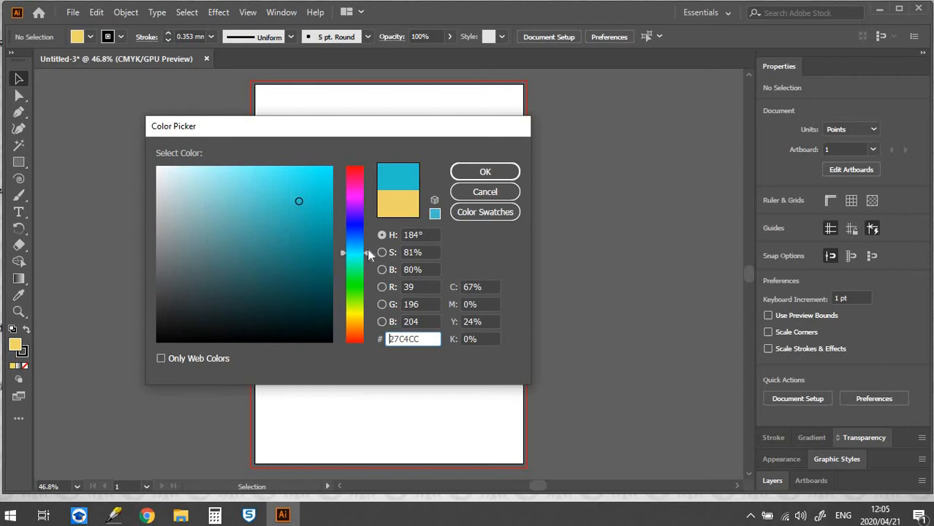
{"action": "left_click", "coordinate": [349, 224]}
{"action": "left_click_drag", "start_coordinate": [354, 196], "coordinate": [355, 174]}
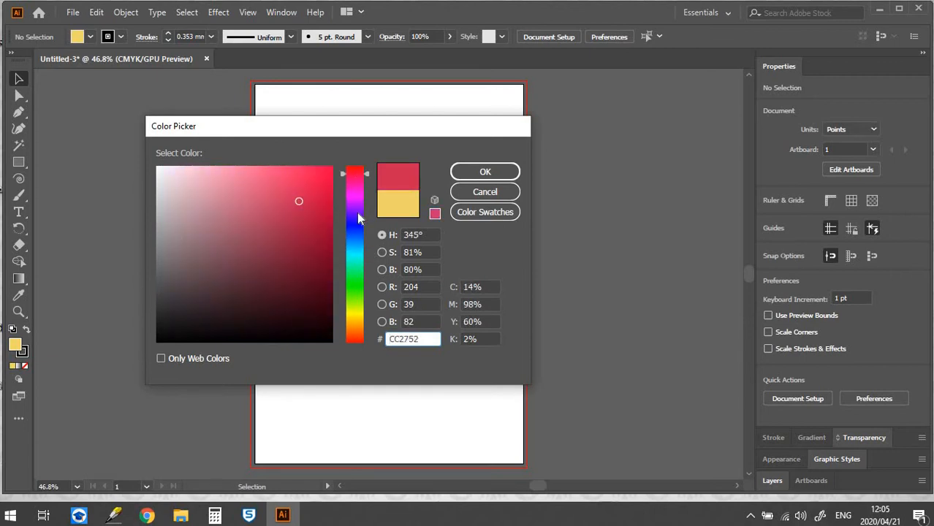
{"action": "left_click_drag", "start_coordinate": [357, 212], "coordinate": [357, 315]}
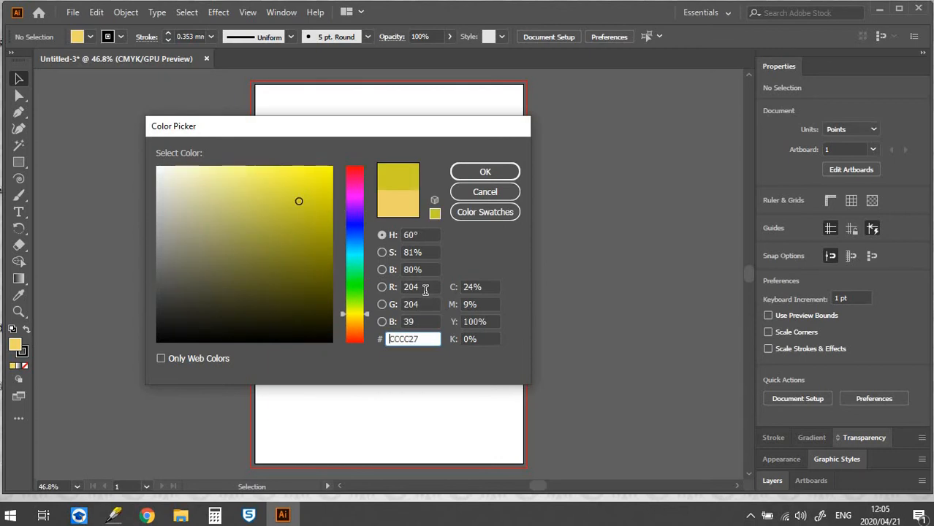
Examine the hex, CMYK and RGB values of the yellow shade being edited.
{"action": "left_click_drag", "start_coordinate": [420, 339], "coordinate": [387, 338]}
{"action": "left_click", "coordinate": [485, 287]}
{"action": "left_click", "coordinate": [487, 305]}
{"action": "left_click", "coordinate": [488, 322]}
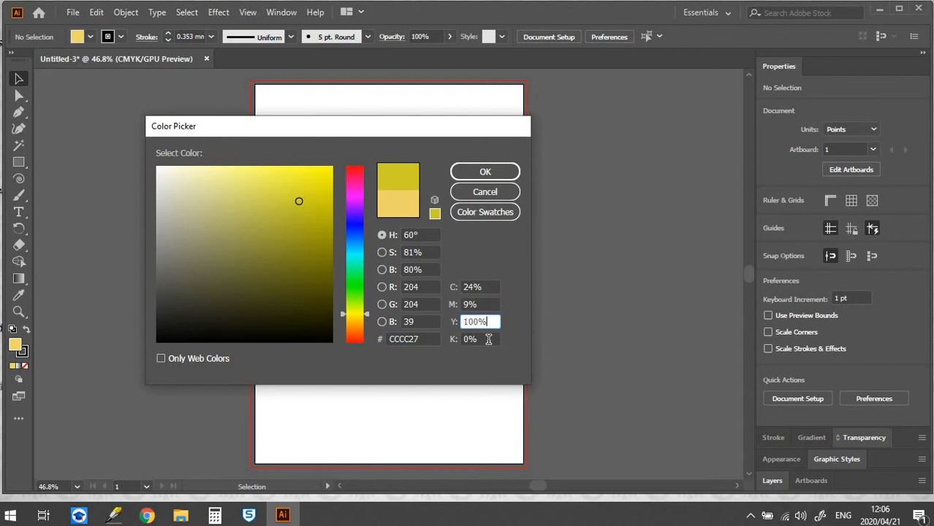
{"action": "left_click", "coordinate": [489, 339]}
{"action": "left_click", "coordinate": [423, 287]}
{"action": "left_click", "coordinate": [422, 304]}
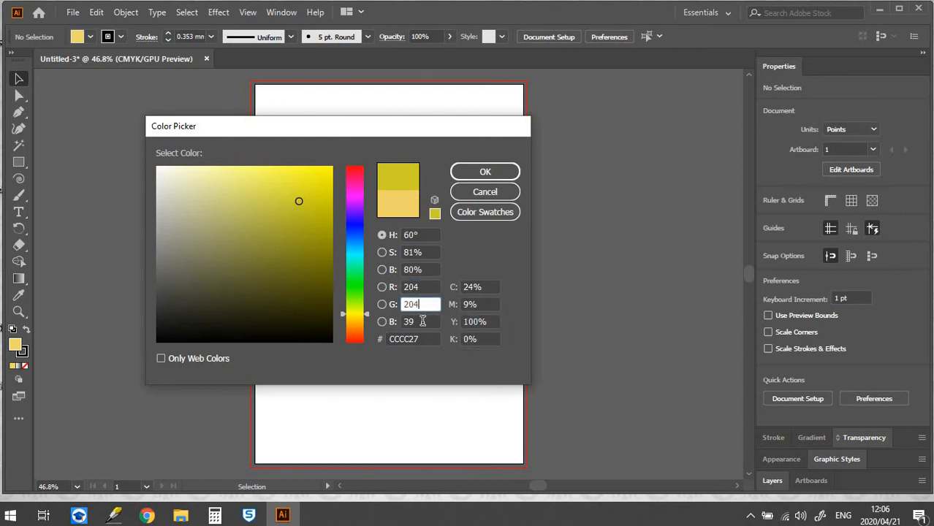
{"action": "left_click", "coordinate": [432, 324]}
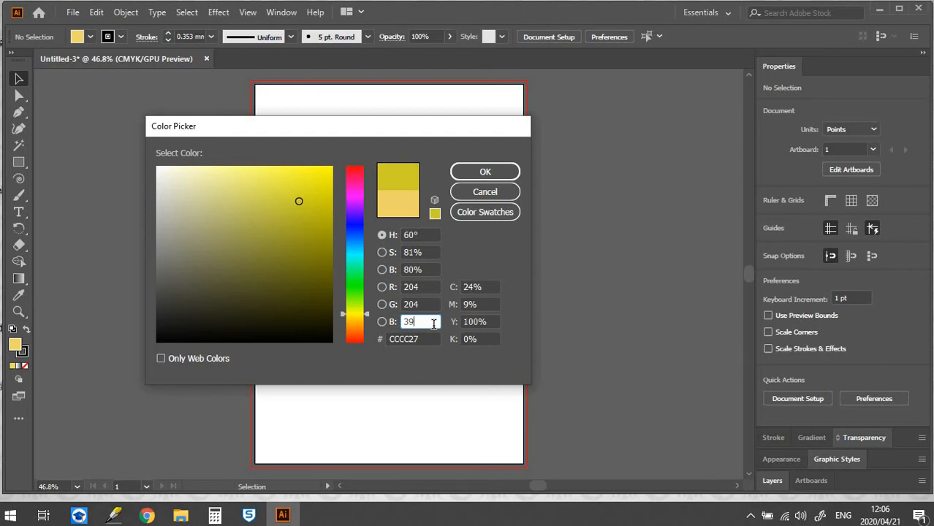
Pick a dark blue with hue 227°, about 58% saturation and 41% brightness, and apply it as the fill colour.
{"action": "left_click", "coordinate": [349, 234]}
{"action": "left_click", "coordinate": [248, 262]}
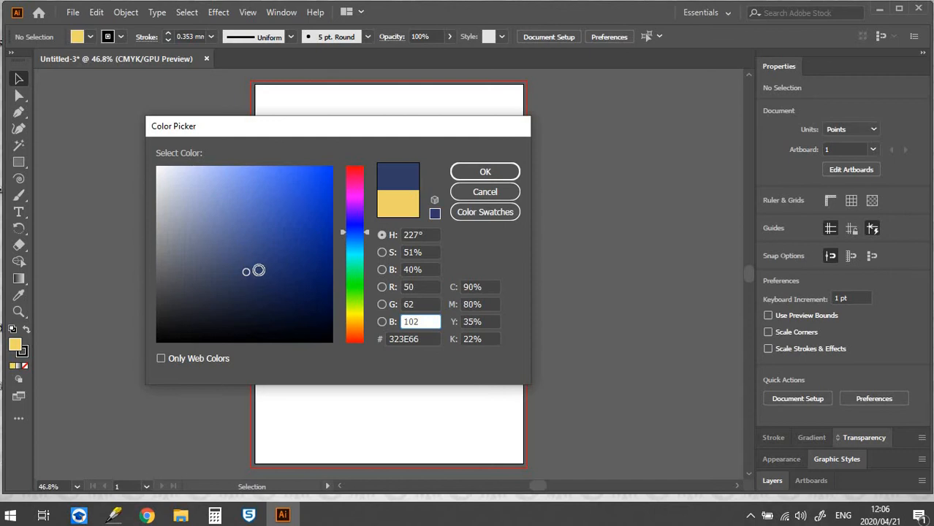
{"action": "left_click", "coordinate": [258, 270]}
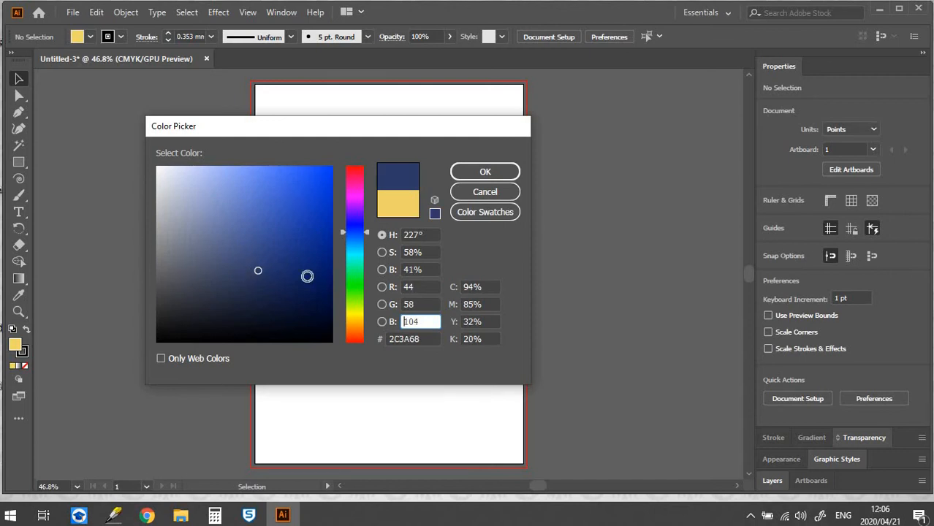
{"action": "left_click", "coordinate": [486, 173]}
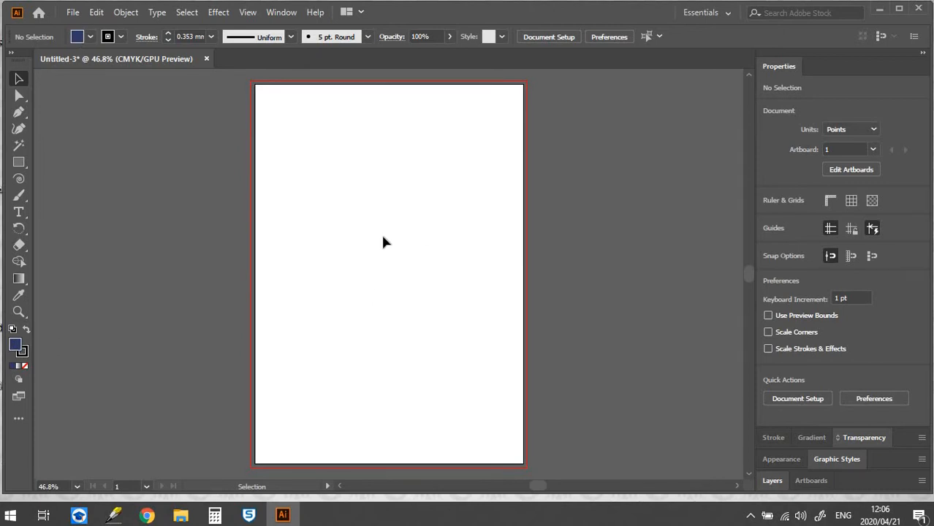
Draw a square about 215 pt wide and move it to the artboard's upper-left corner area, then deselect it.
{"action": "left_click", "coordinate": [19, 162]}
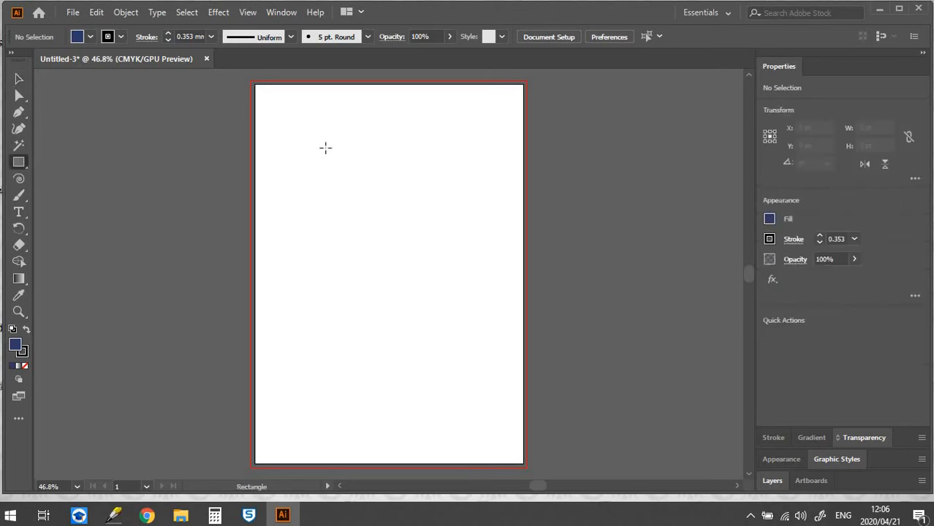
{"action": "left_click_drag", "start_coordinate": [326, 147], "coordinate": [423, 244]}
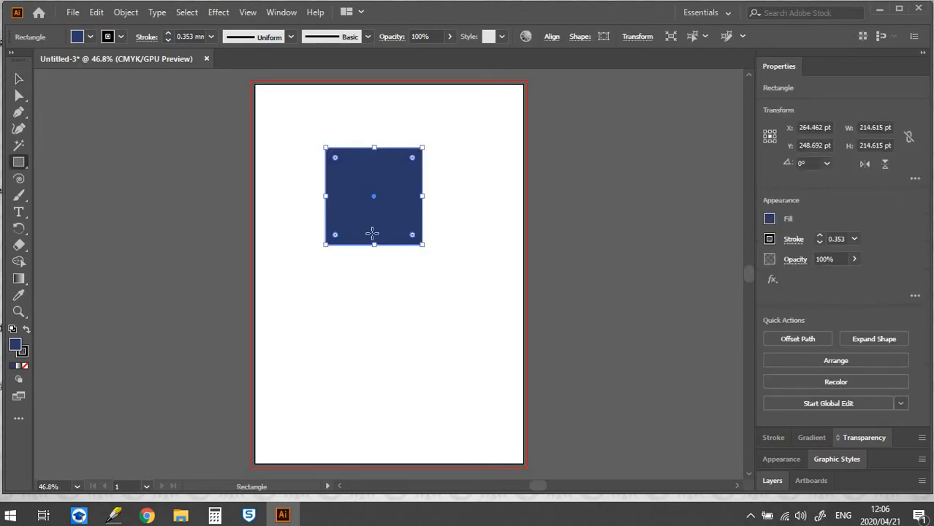
{"action": "left_click", "coordinate": [19, 79]}
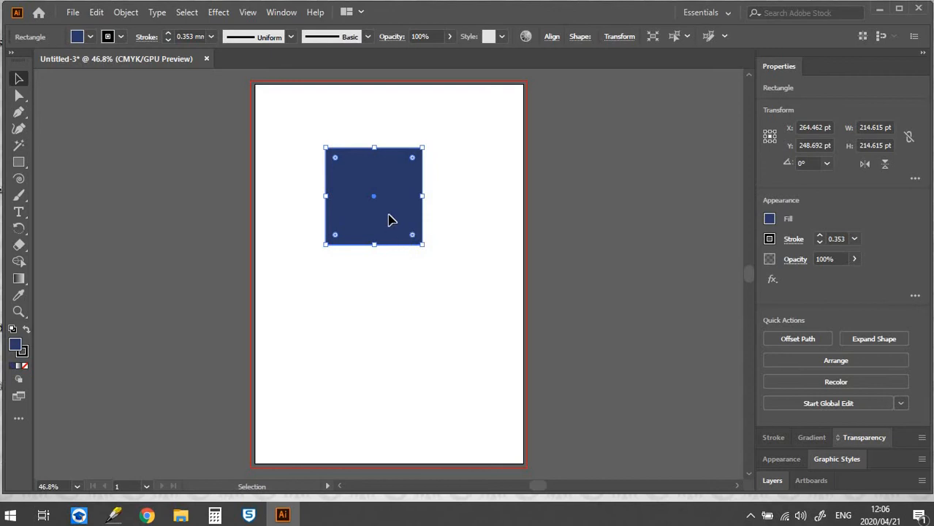
{"action": "left_click_drag", "start_coordinate": [388, 220], "coordinate": [331, 170]}
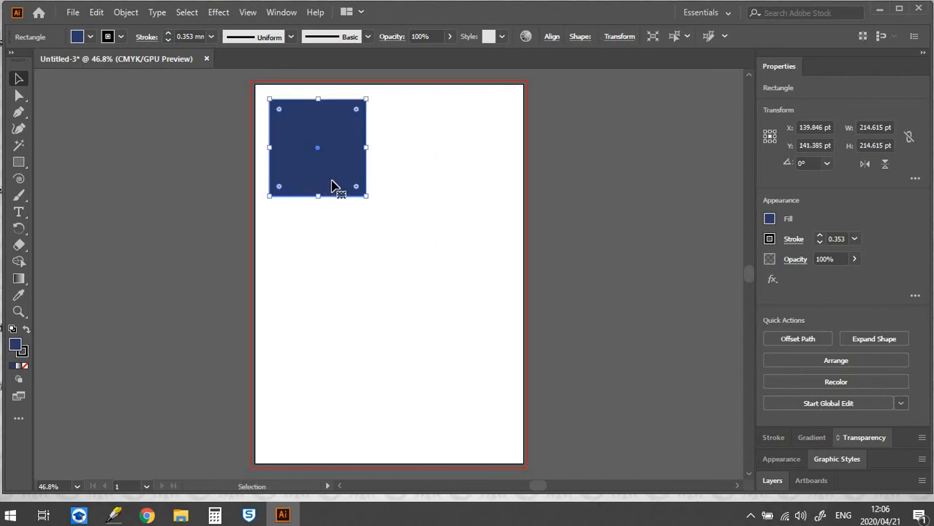
{"action": "left_click", "coordinate": [353, 241]}
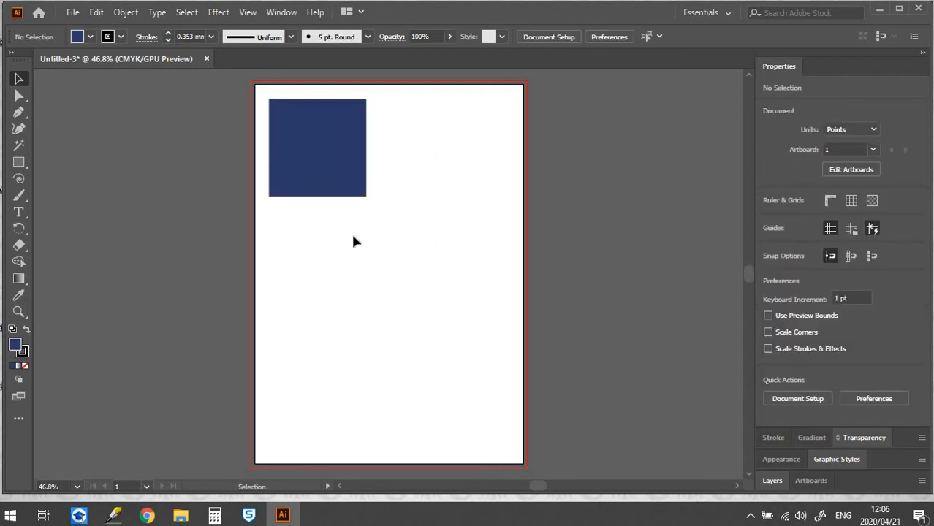
Select the blue square, show the document's swatches and open the Impressionism library from the Art History swatches.
{"action": "left_click", "coordinate": [334, 179]}
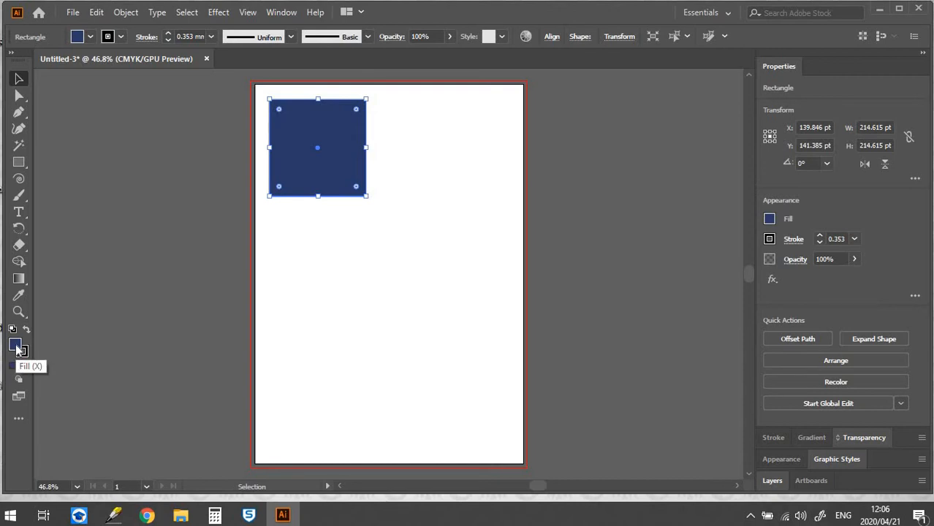
{"action": "left_click", "coordinate": [278, 13]}
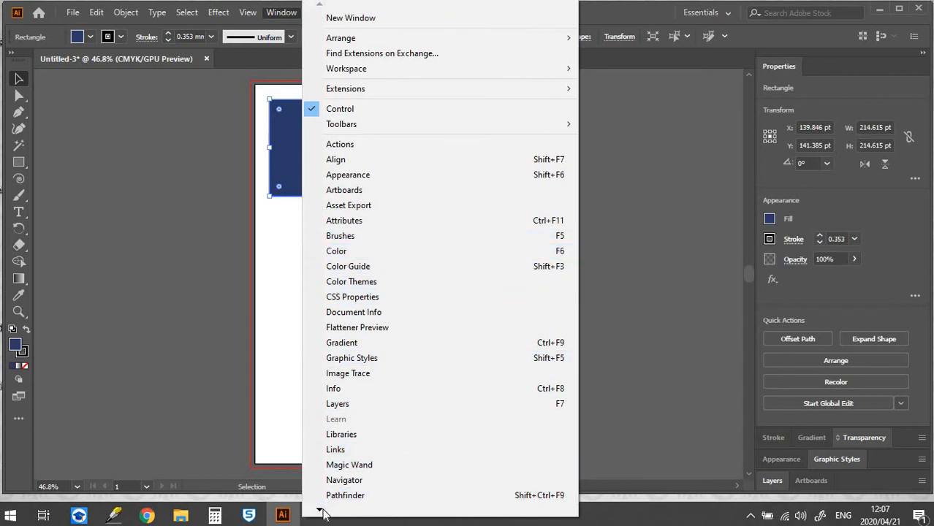
{"action": "mouse_move", "coordinate": [322, 512]}
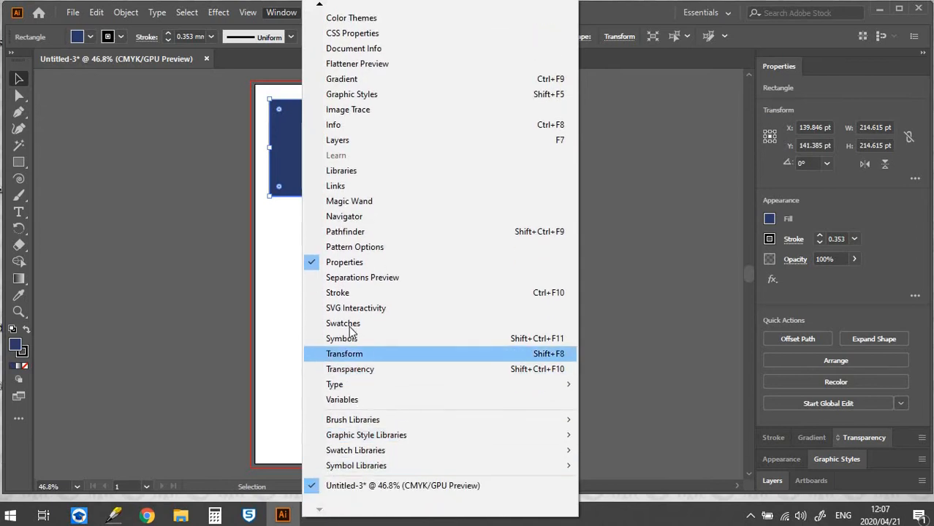
{"action": "left_click", "coordinate": [351, 324]}
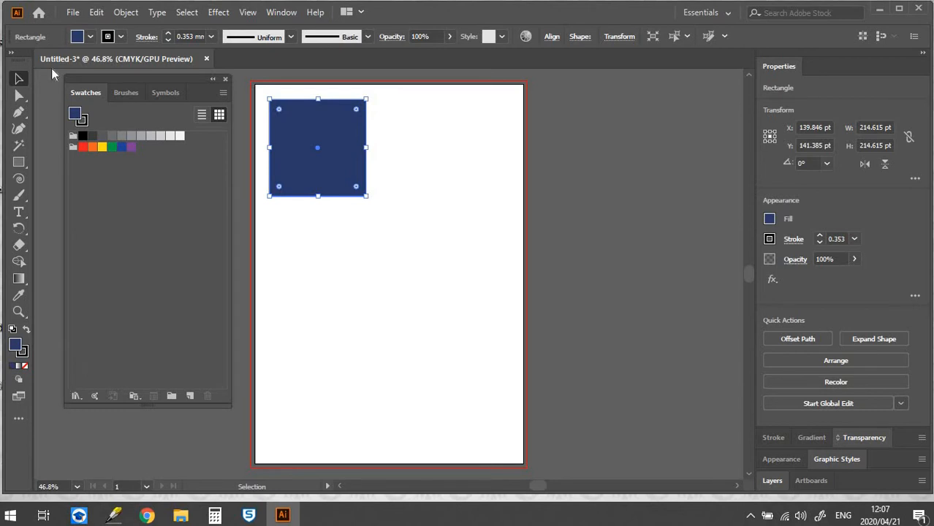
{"action": "left_click", "coordinate": [74, 398]}
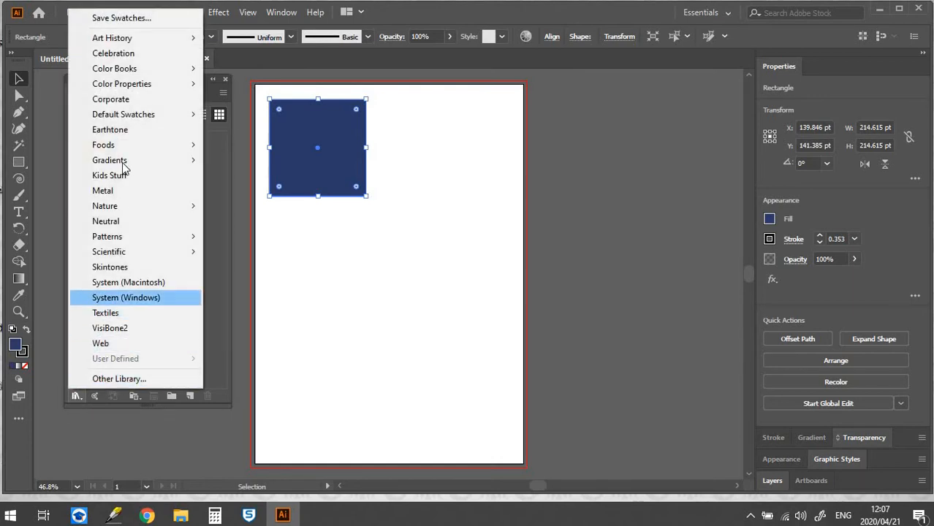
{"action": "mouse_move", "coordinate": [141, 41]}
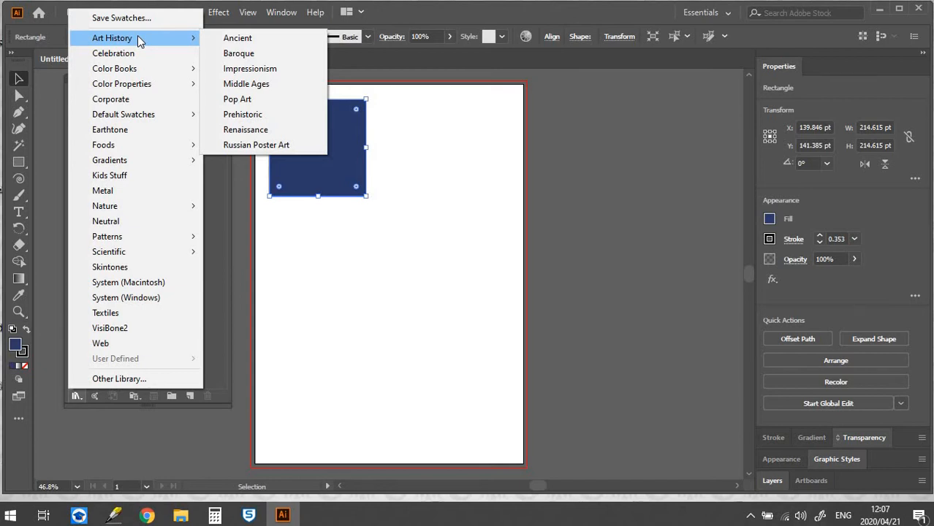
{"action": "left_click", "coordinate": [250, 69]}
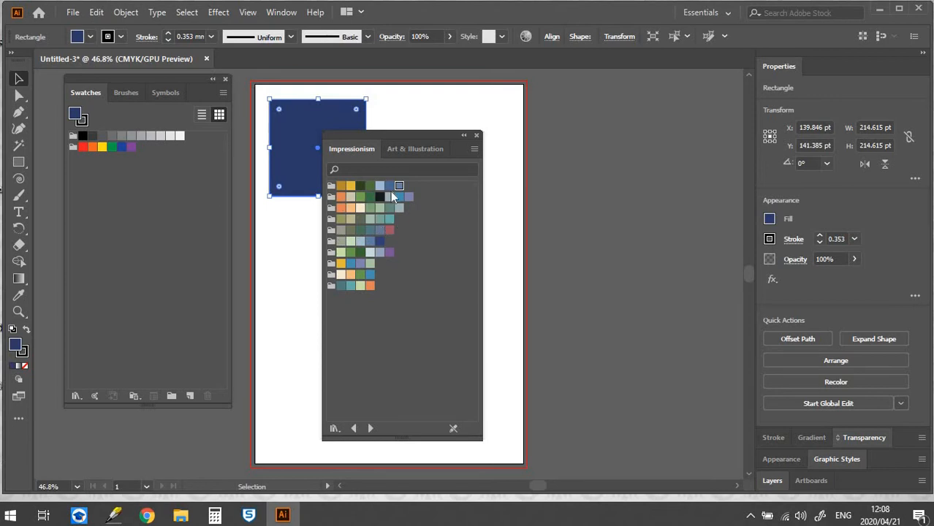
Fill the square with the orange swatch from the last Impressionism group and add that swatch to the document's swatches.
{"action": "left_click", "coordinate": [371, 287]}
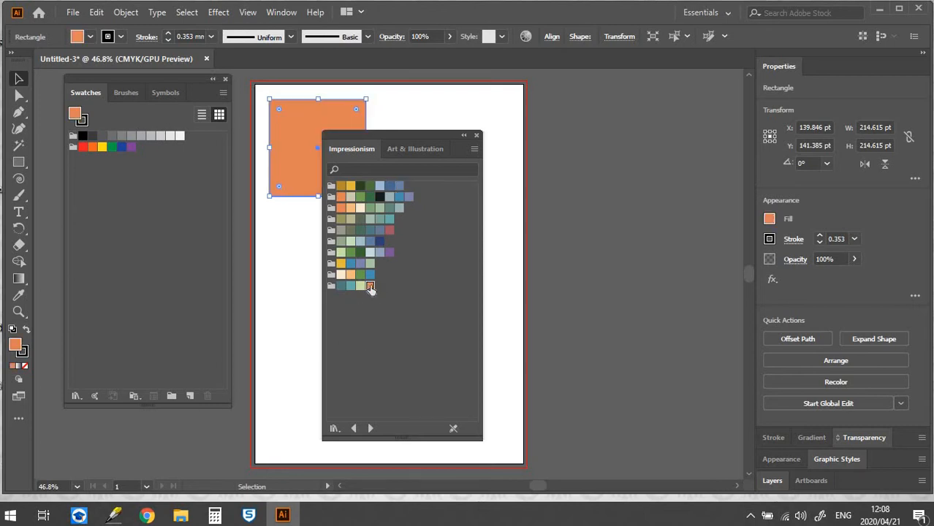
{"action": "left_click_drag", "start_coordinate": [238, 280], "coordinate": [186, 239]}
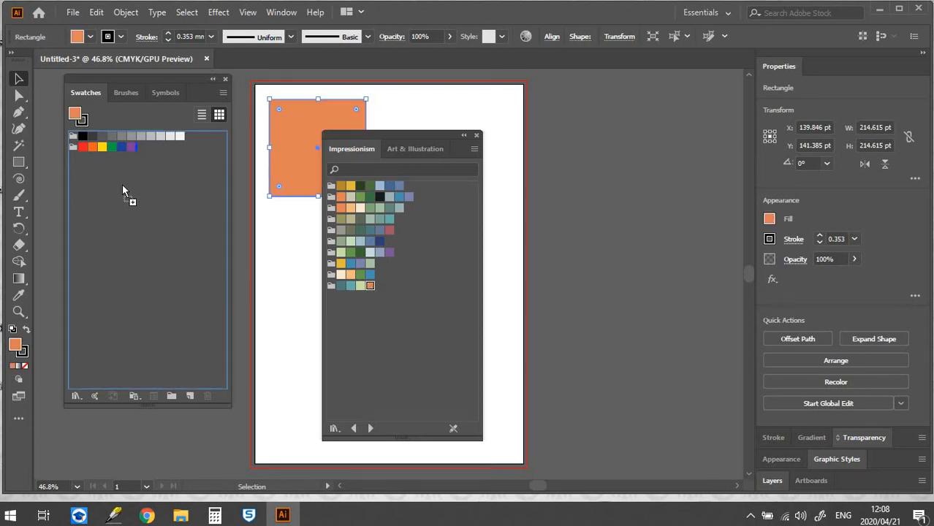
{"action": "left_click_drag", "start_coordinate": [88, 172], "coordinate": [88, 173]}
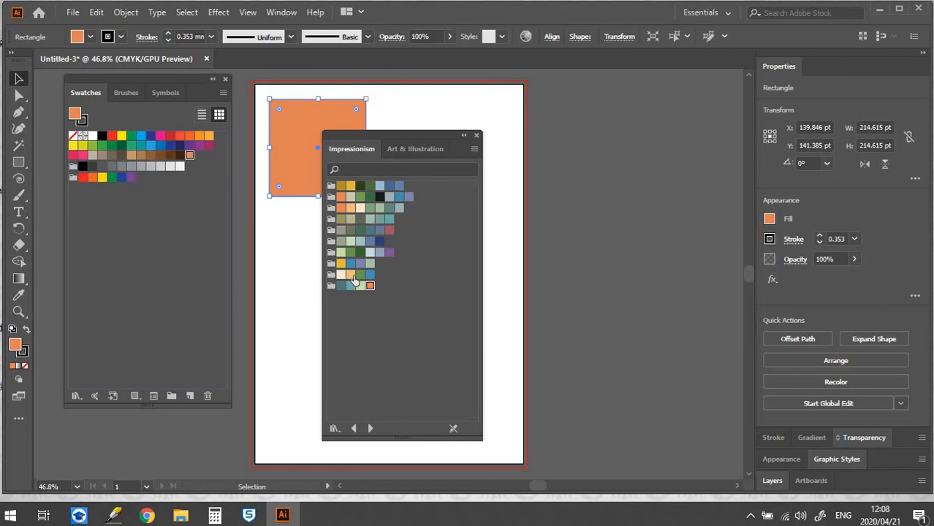
Add a lavender, a dark blue, a dark grey-green and a soft green Impressionism swatch to the document's swatches and close the library.
{"action": "left_click_drag", "start_coordinate": [360, 264], "coordinate": [202, 167]}
{"action": "left_click_drag", "start_coordinate": [379, 241], "coordinate": [210, 163]}
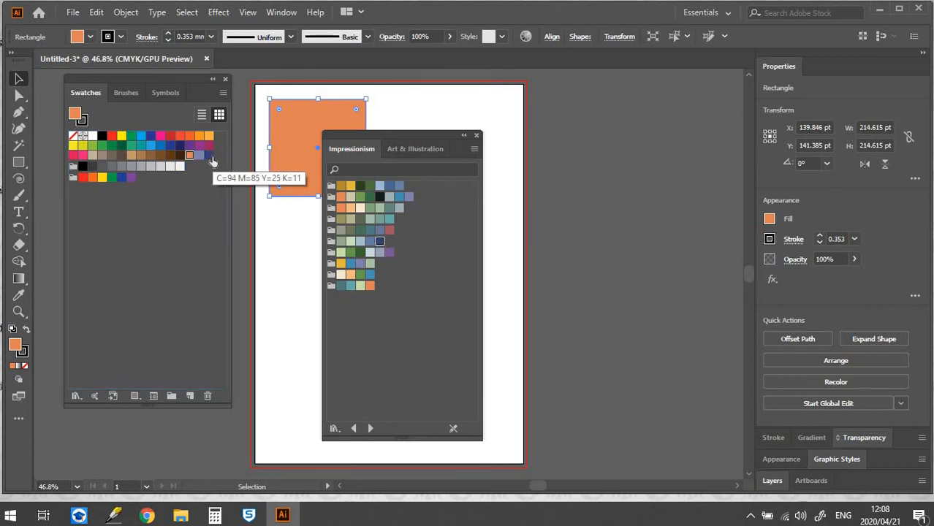
{"action": "left_click_drag", "start_coordinate": [359, 219], "coordinate": [225, 161]}
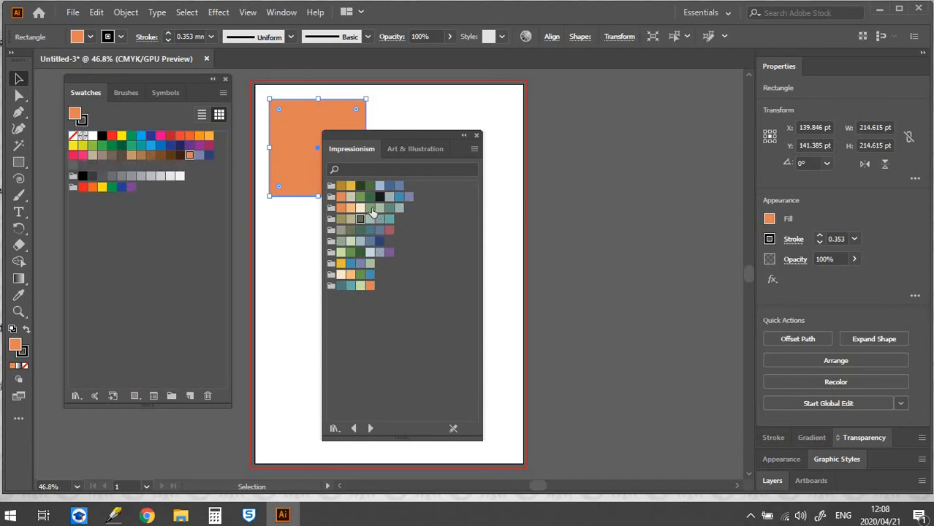
{"action": "left_click_drag", "start_coordinate": [370, 208], "coordinate": [217, 174]}
{"action": "left_click", "coordinate": [477, 136]}
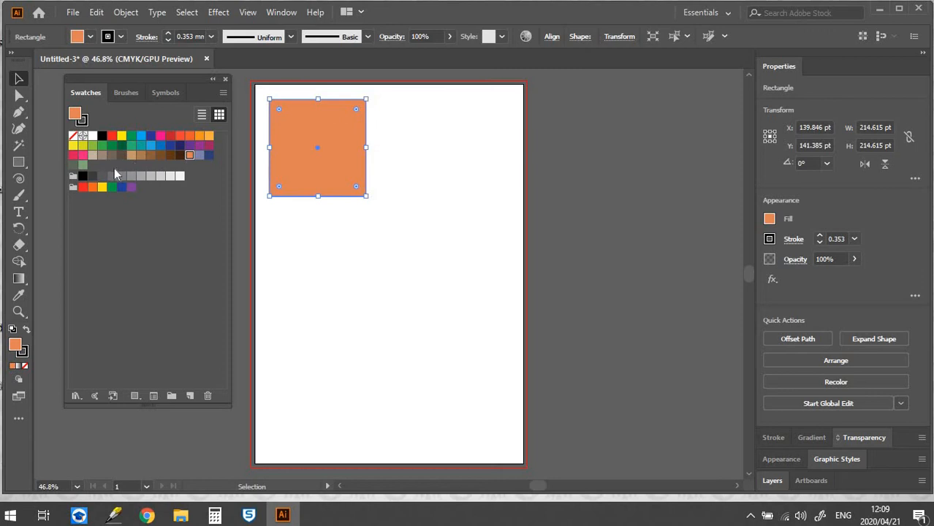
Put the five added swatches into a new colour group named "Impressionism 2" and select that group.
{"action": "left_click", "coordinate": [83, 166], "text": "shift"}
{"action": "left_click", "coordinate": [174, 397]}
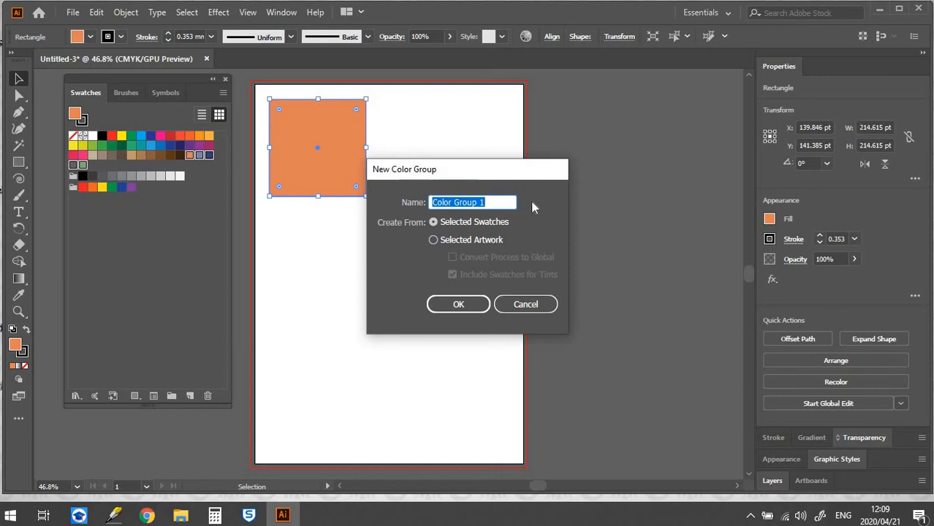
{"action": "key", "text": "BackSpace"}
{"action": "type", "text": "Impressionism"}
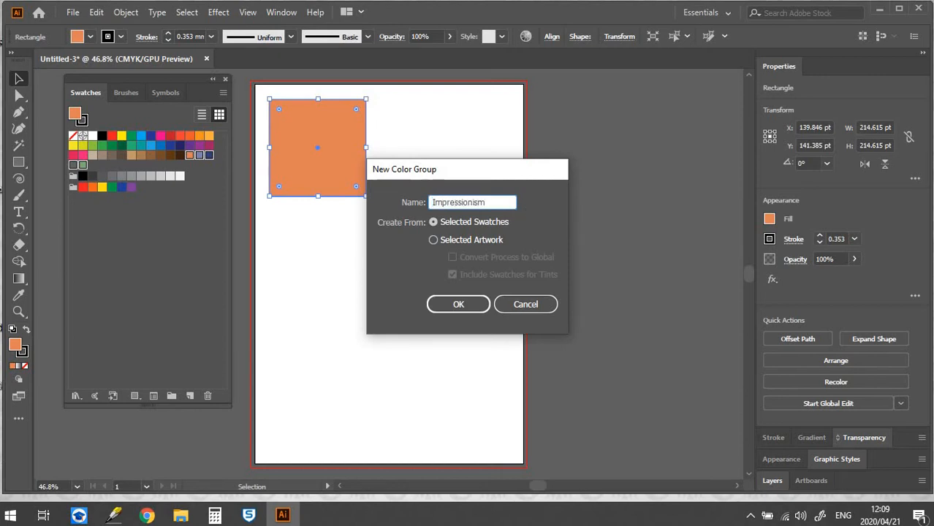
{"action": "type", "text": " 2"}
{"action": "left_click", "coordinate": [447, 307]}
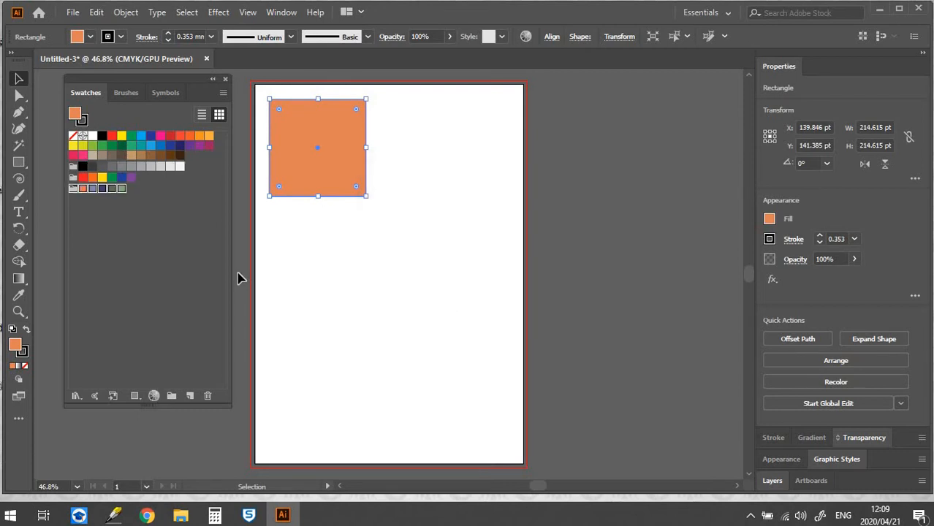
{"action": "left_click", "coordinate": [112, 225]}
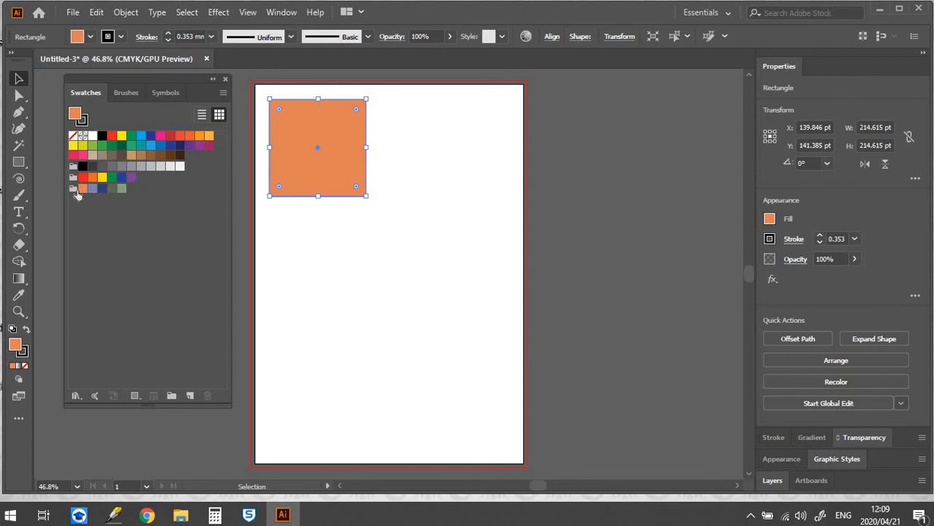
{"action": "left_click", "coordinate": [73, 190]}
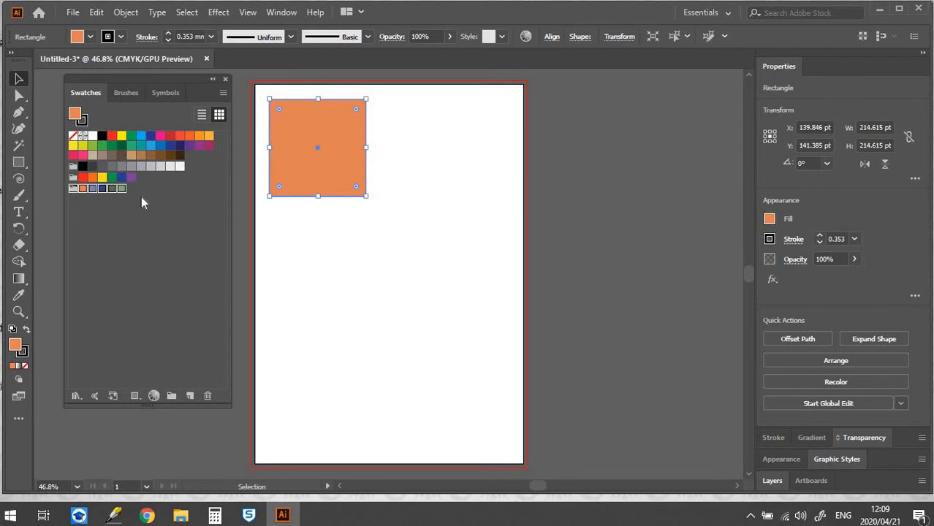
Duplicate the orange square and place the copy below it, at about X 215 pt and Y 421 pt.
{"action": "left_click", "coordinate": [429, 210]}
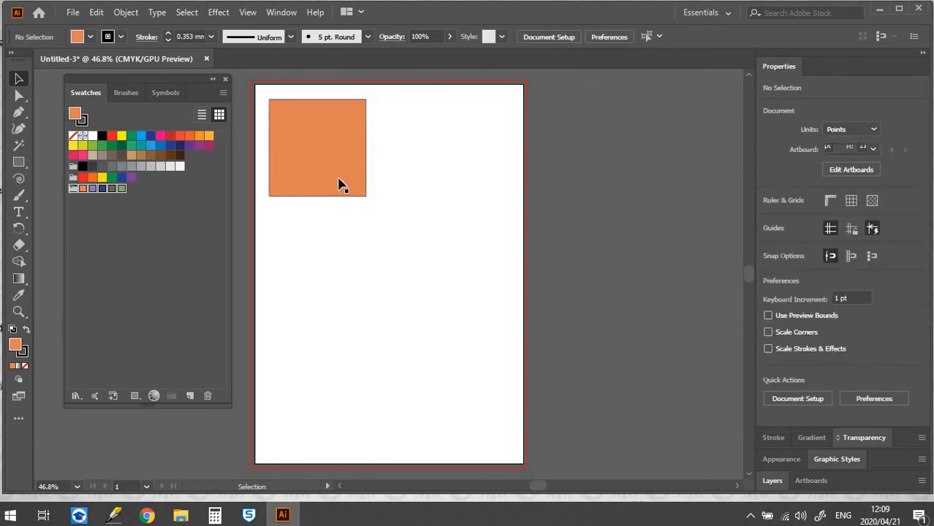
{"action": "left_click", "coordinate": [340, 185]}
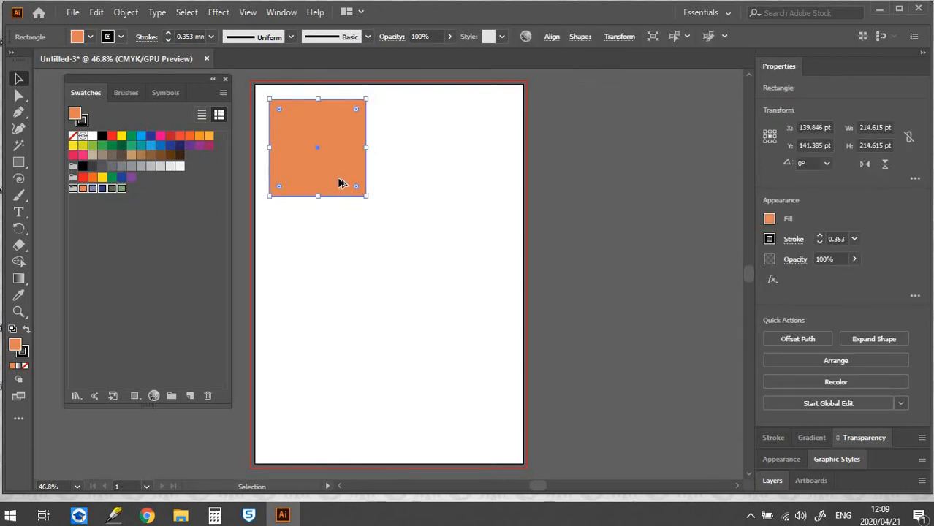
{"action": "left_click_drag", "start_coordinate": [340, 184], "coordinate": [374, 311]}
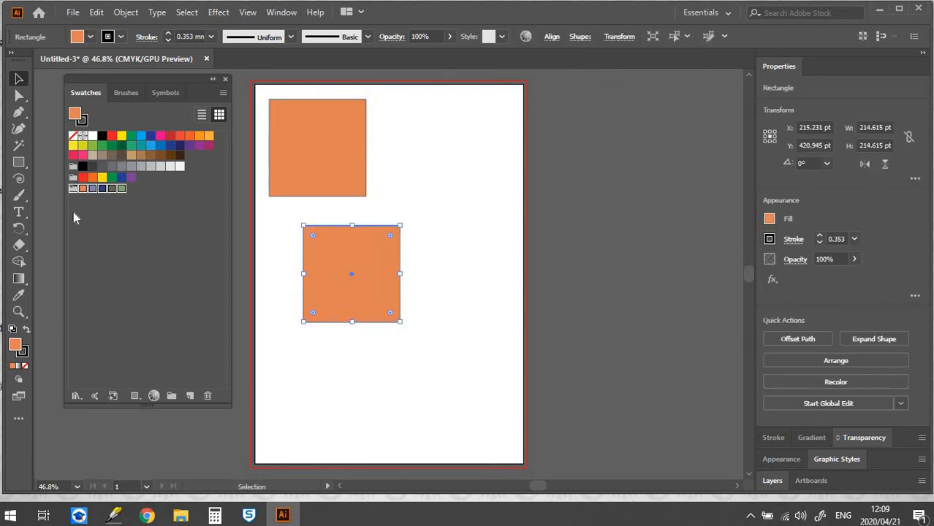
Fill the lower square with lavender and place a dark blue copy of it at about X 417 pt and Y 181 pt.
{"action": "left_click", "coordinate": [92, 188]}
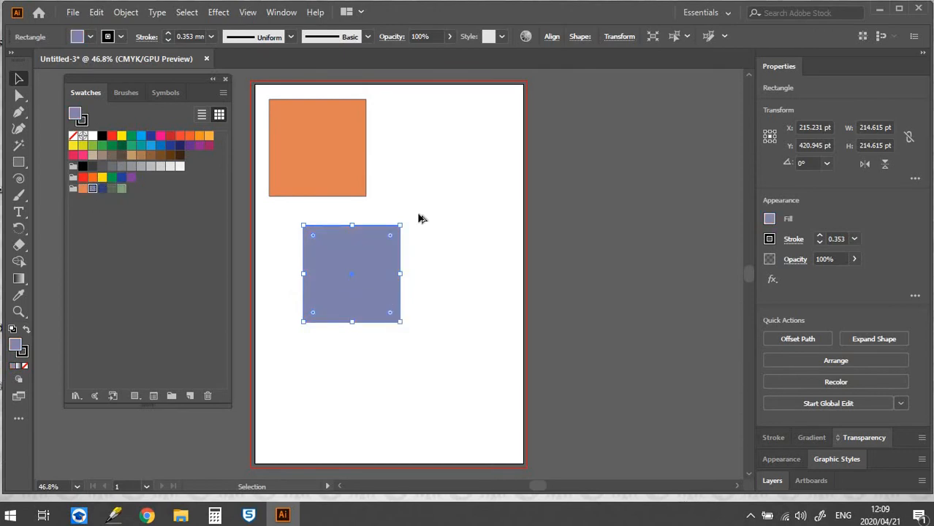
{"action": "left_click_drag", "start_coordinate": [365, 291], "coordinate": [460, 180]}
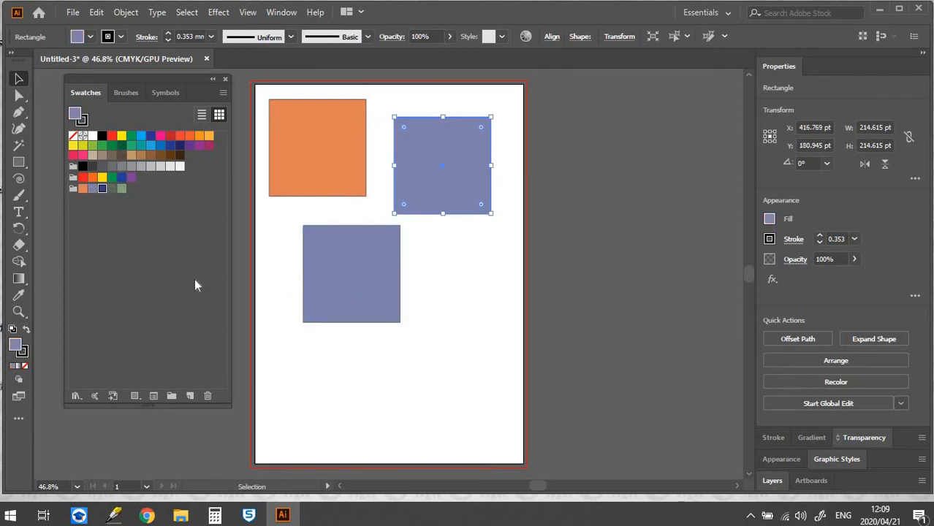
{"action": "left_click", "coordinate": [426, 289]}
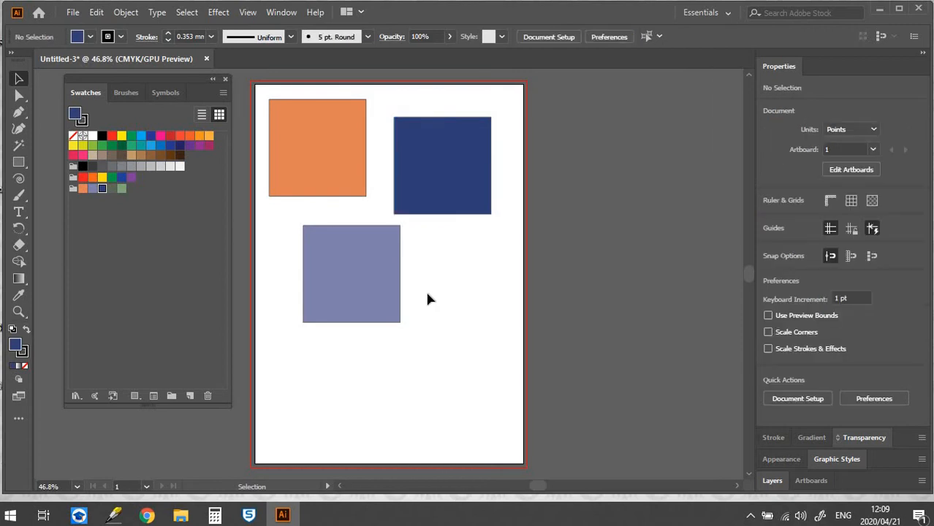
Recolour the lower square dark grey-green and the dark blue square lavender, using the Impressionism 2 group's swatches.
{"action": "left_click", "coordinate": [372, 300]}
{"action": "left_click", "coordinate": [112, 189]}
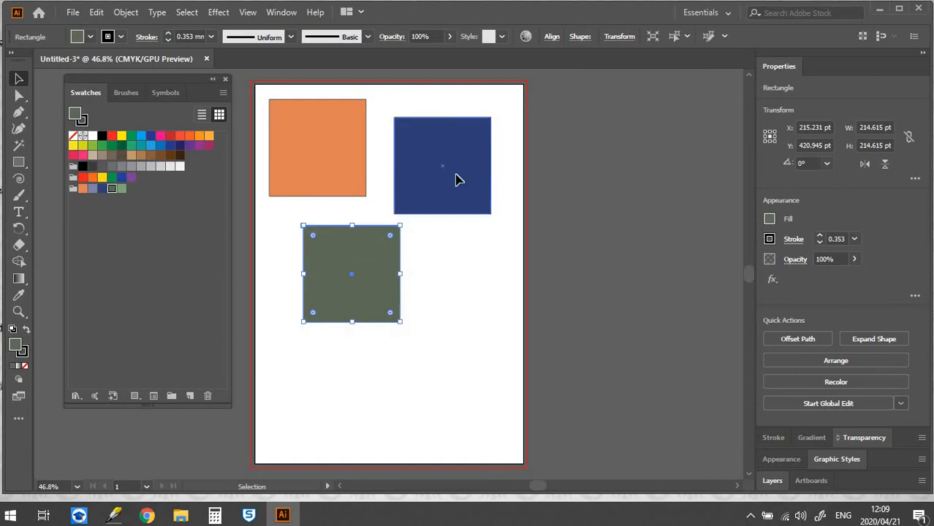
{"action": "left_click", "coordinate": [455, 179]}
{"action": "left_click", "coordinate": [93, 189]}
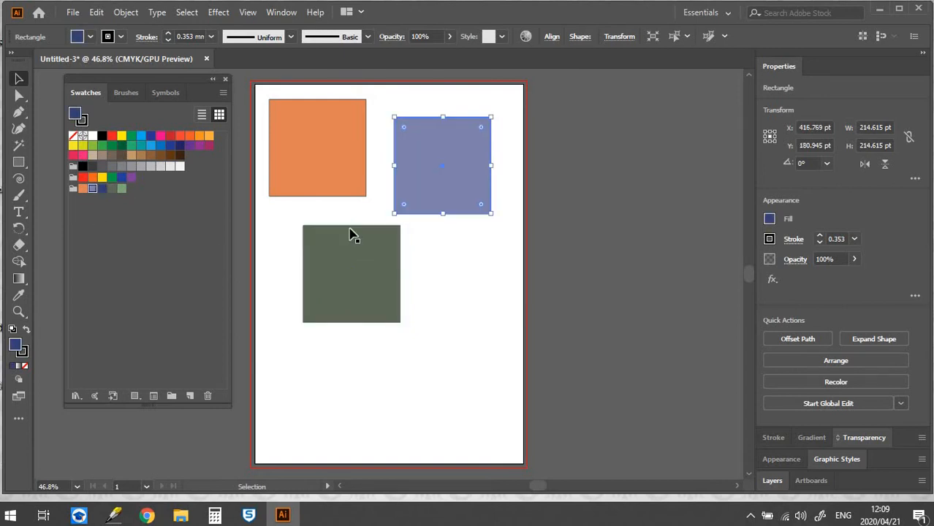
{"action": "left_click", "coordinate": [393, 275]}
{"action": "left_click", "coordinate": [427, 276]}
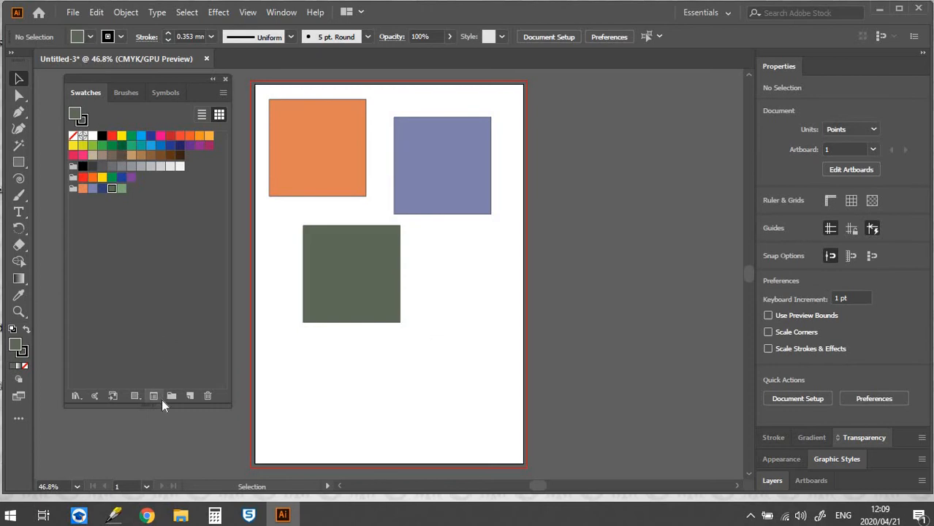
{"action": "left_click", "coordinate": [72, 190]}
{"action": "left_click", "coordinate": [76, 396]}
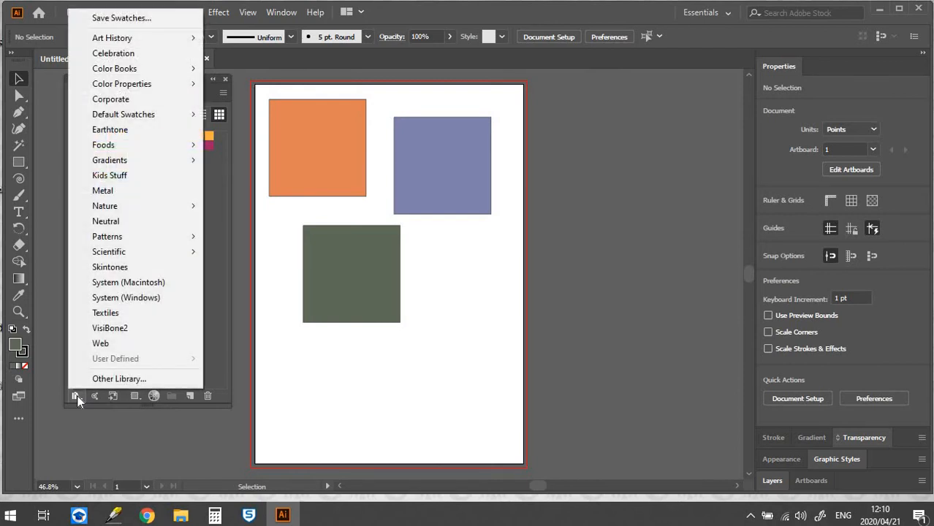
{"action": "left_click", "coordinate": [153, 20]}
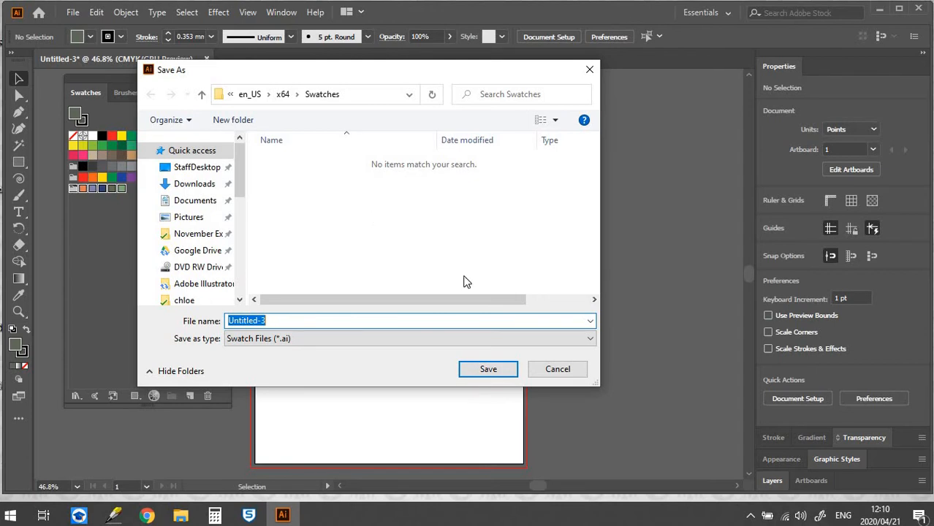
{"action": "left_click", "coordinate": [581, 373]}
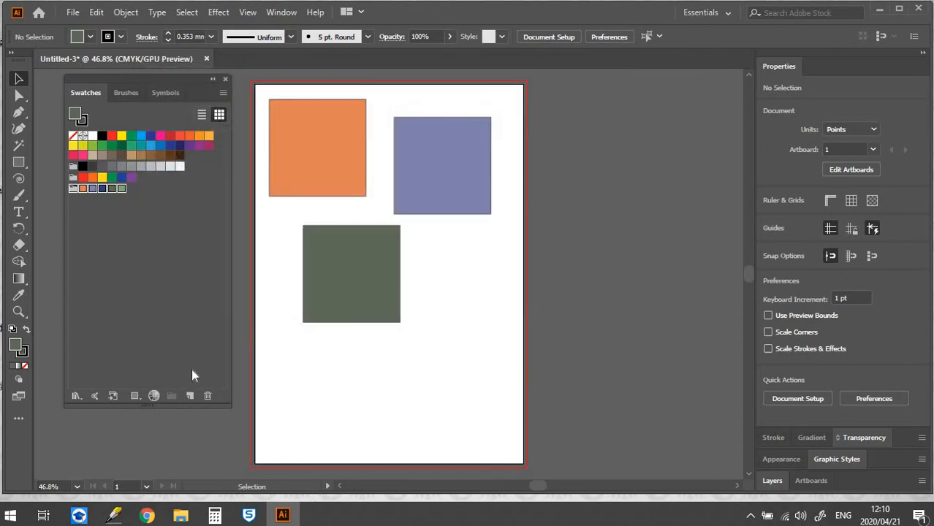
{"action": "left_click", "coordinate": [158, 257]}
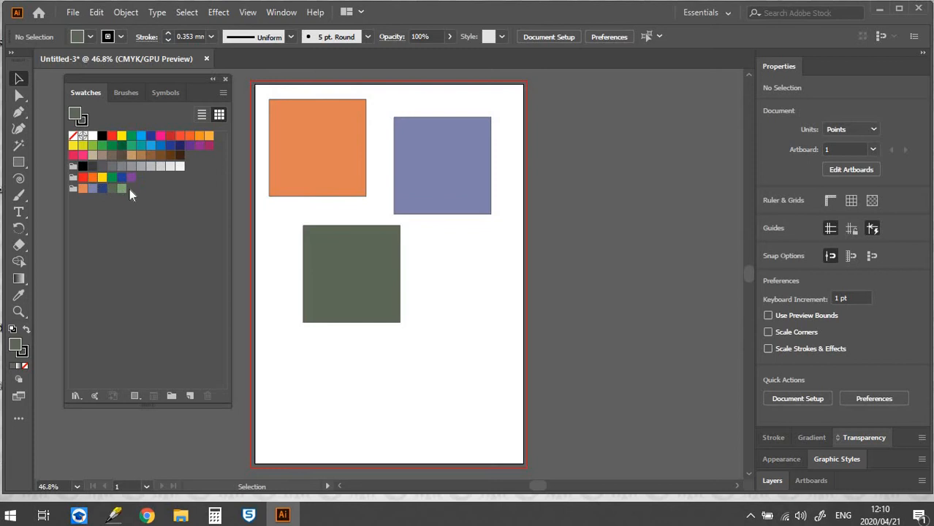
Open Adobe Color Themes and browse the Most Popular themes for colour combinations.
{"action": "left_click", "coordinate": [93, 396]}
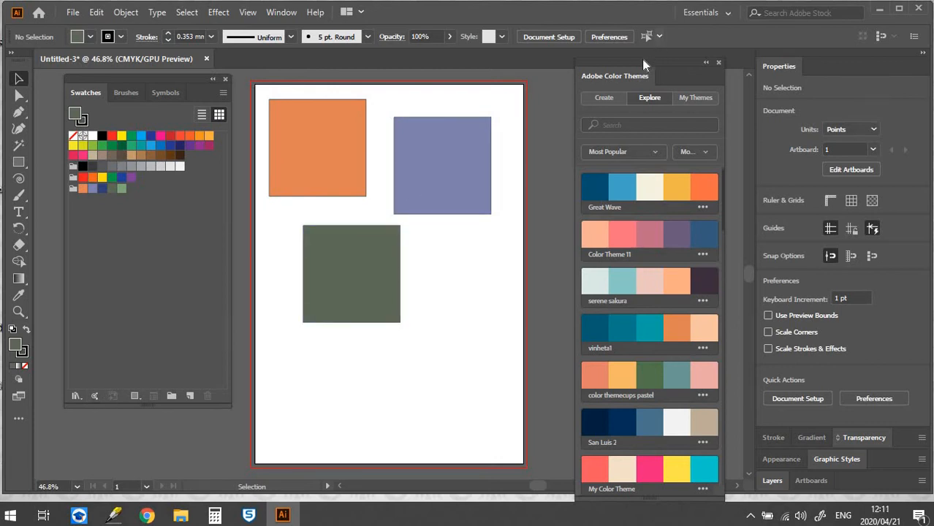
{"action": "left_click_drag", "start_coordinate": [616, 59], "coordinate": [607, 59]}
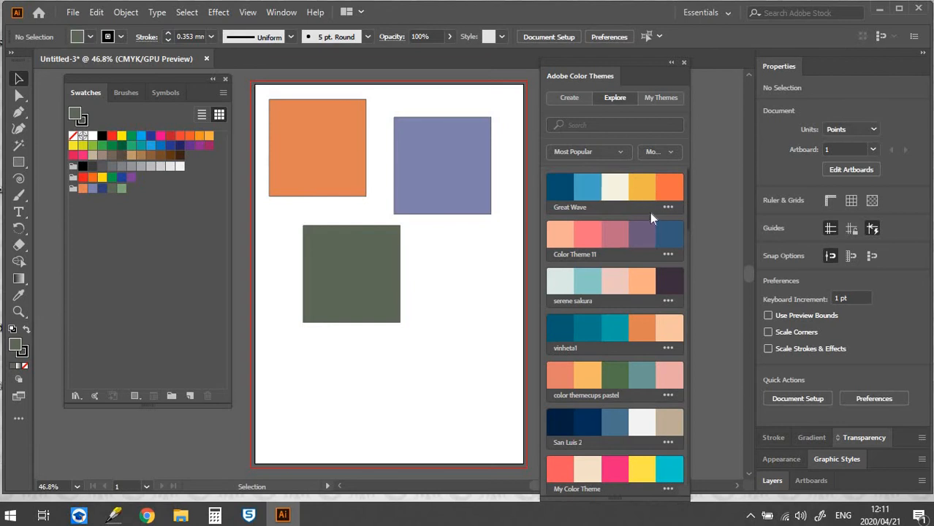
{"action": "scroll", "coordinate": [650, 213], "scroll_direction": "down", "scroll_amount": 10}
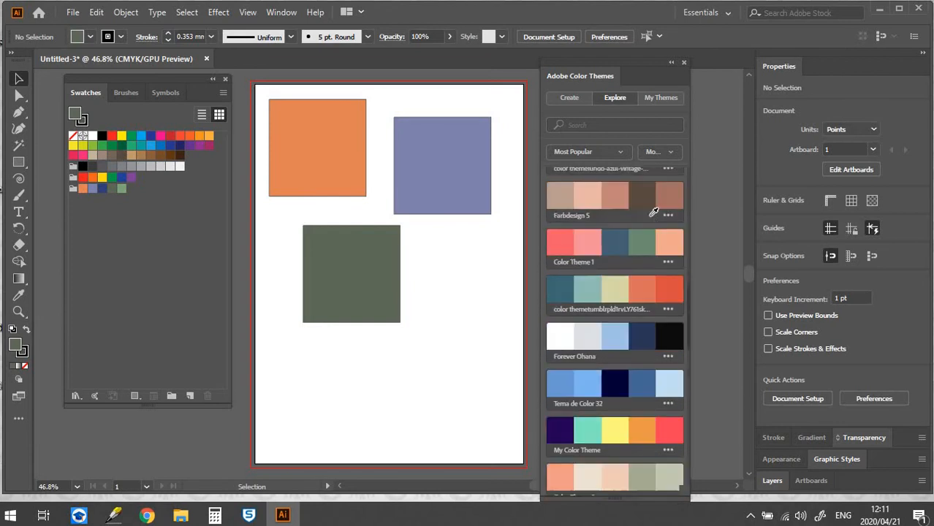
{"action": "scroll", "coordinate": [653, 214], "scroll_direction": "down", "scroll_amount": 10}
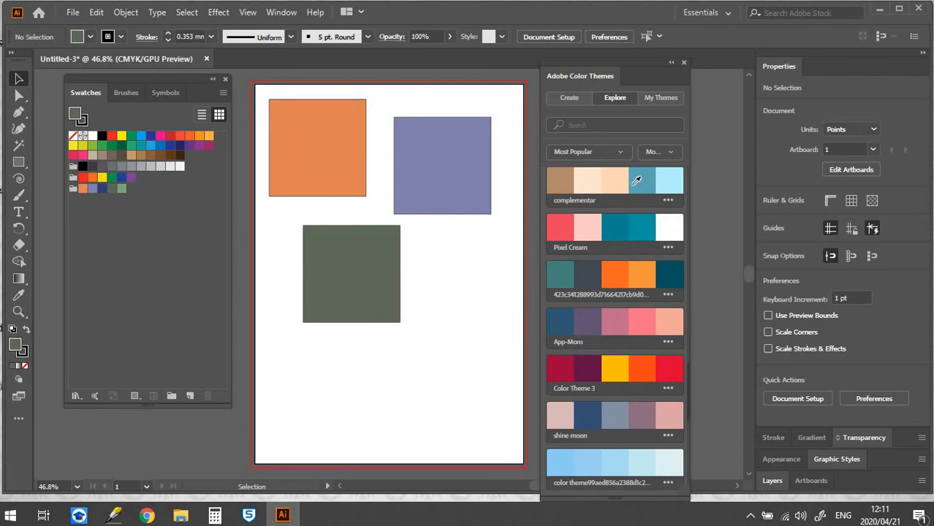
{"action": "scroll", "coordinate": [637, 181], "scroll_direction": "down", "scroll_amount": 10}
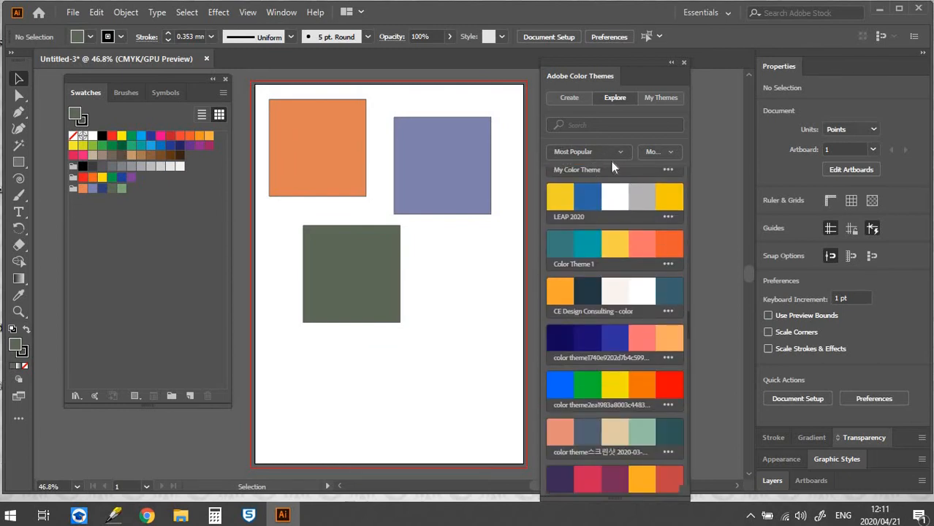
{"action": "left_click", "coordinate": [621, 155]}
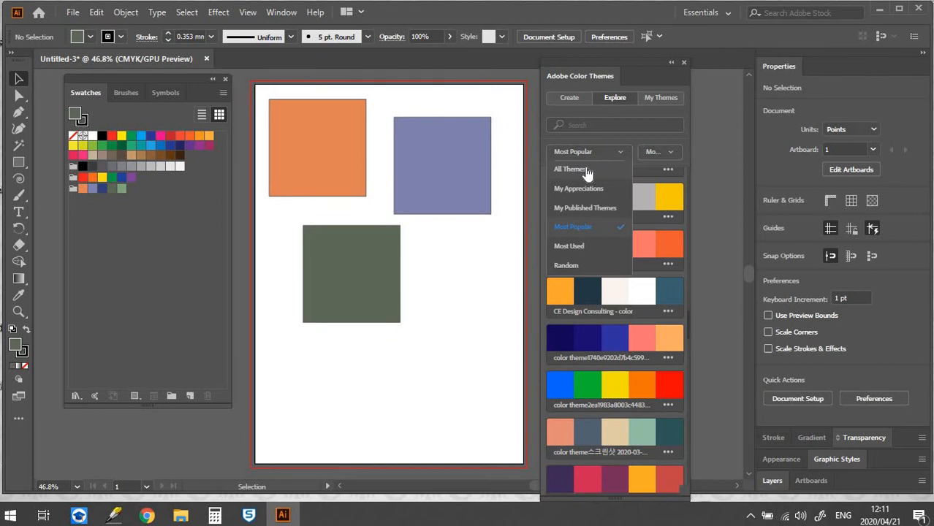
{"action": "left_click", "coordinate": [576, 231]}
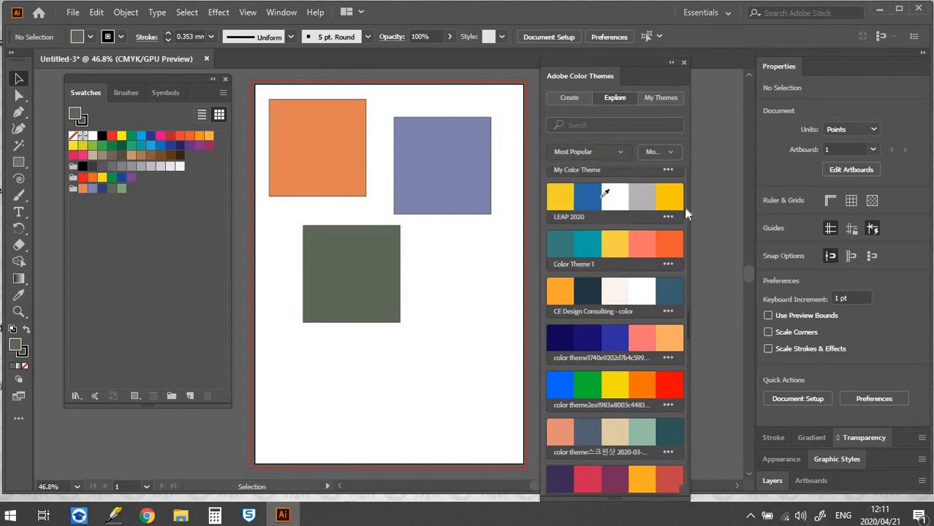
{"action": "scroll", "coordinate": [638, 377], "scroll_direction": "down", "scroll_amount": 10}
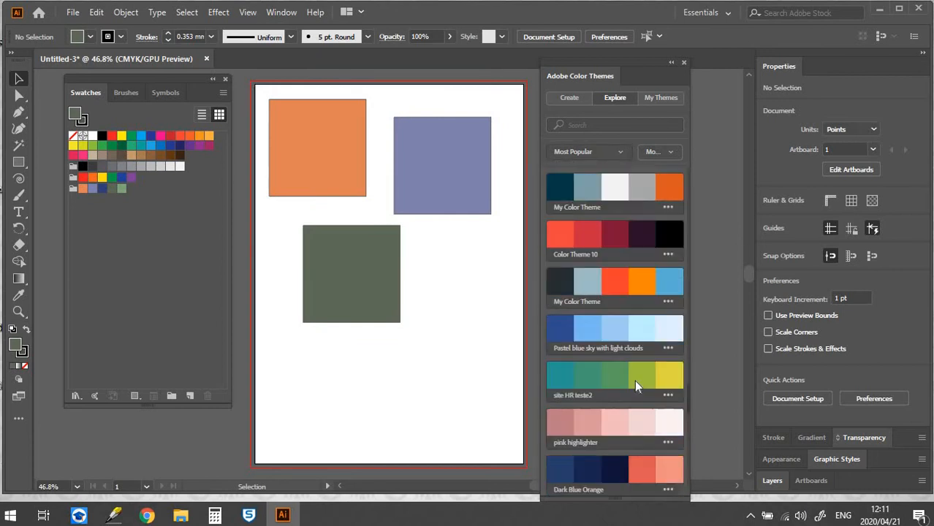
{"action": "scroll", "coordinate": [634, 381], "scroll_direction": "down", "scroll_amount": 5}
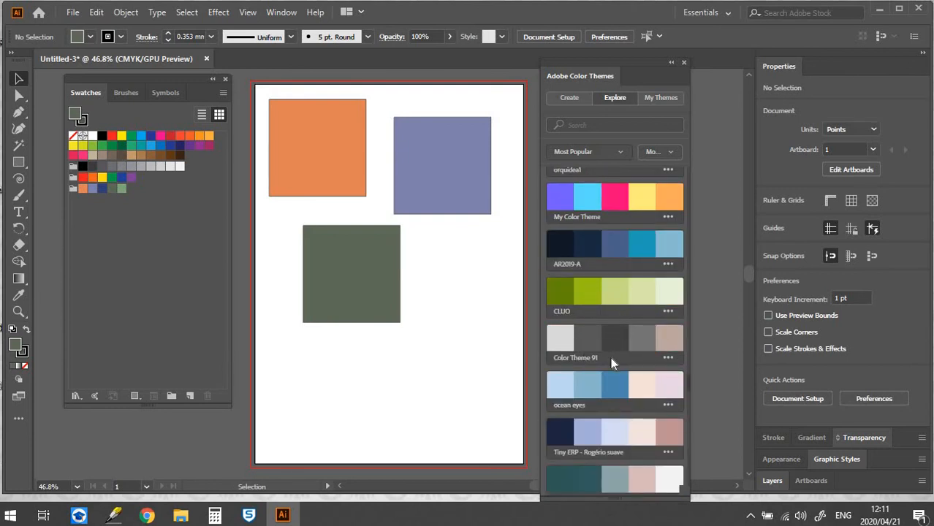
{"action": "scroll", "coordinate": [611, 357], "scroll_direction": "down", "scroll_amount": 10}
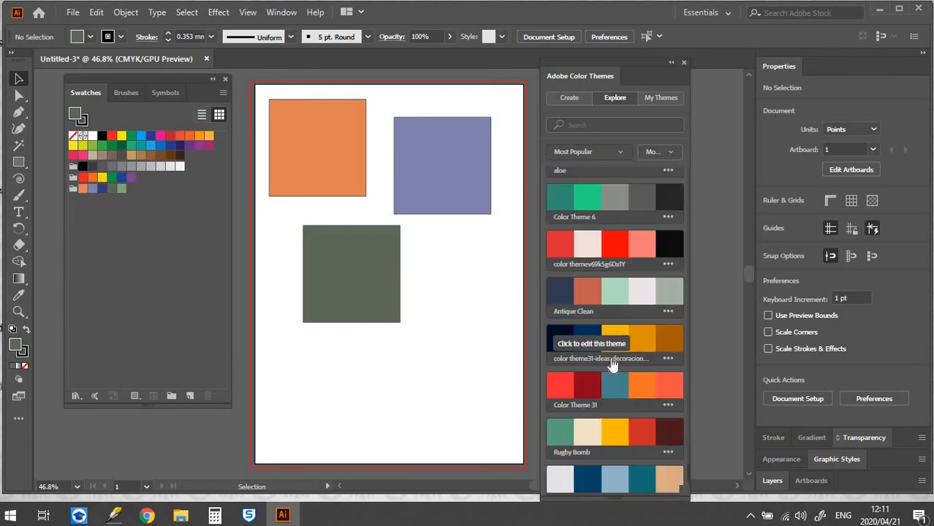
{"action": "scroll", "coordinate": [613, 365], "scroll_direction": "down", "scroll_amount": 10}
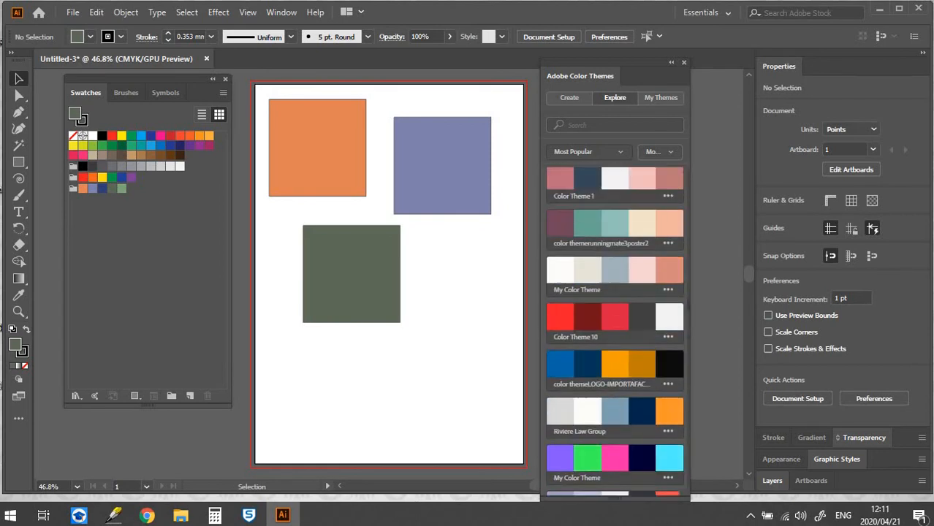
{"action": "scroll", "coordinate": [614, 355], "scroll_direction": "down", "scroll_amount": 10}
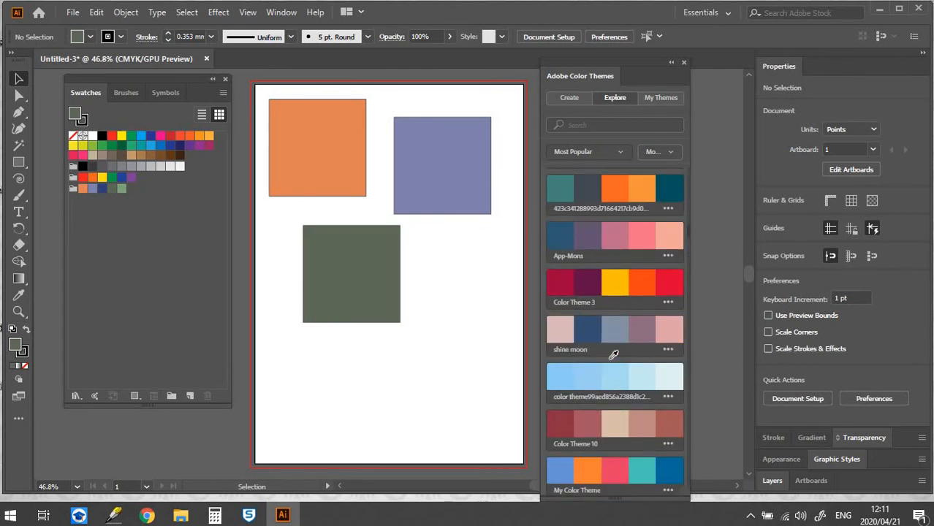
{"action": "scroll", "coordinate": [614, 355], "scroll_direction": "up", "scroll_amount": 5}
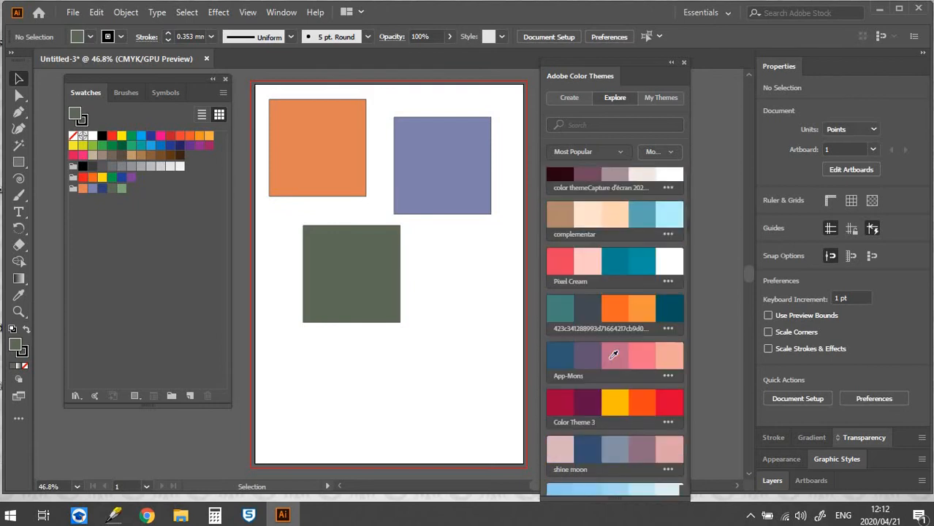
{"action": "scroll", "coordinate": [614, 354], "scroll_direction": "up", "scroll_amount": 1}
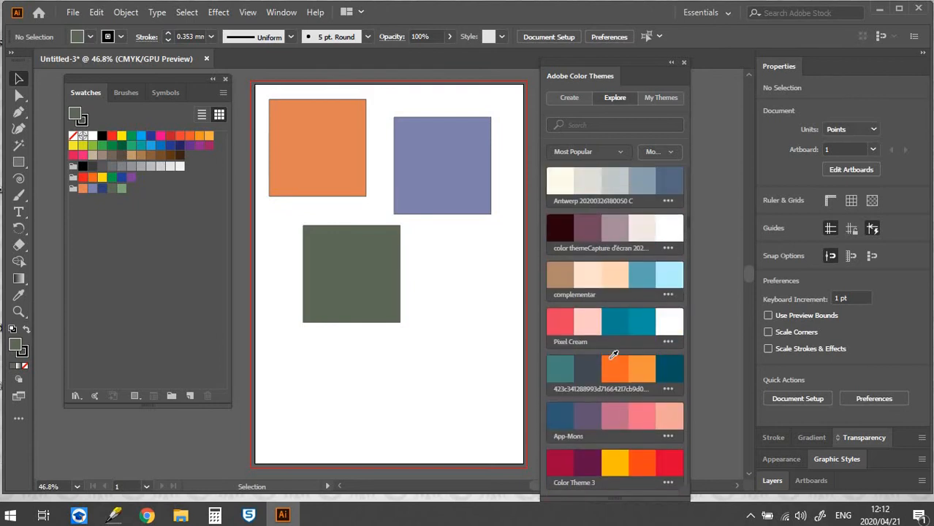
Add the Pixel Cream and complementar colour themes to the document's swatches.
{"action": "left_click", "coordinate": [669, 343]}
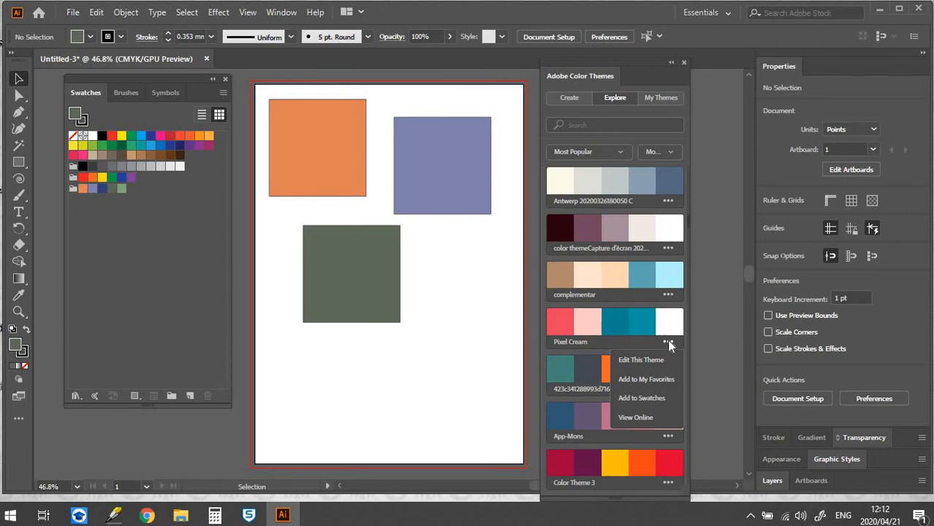
{"action": "left_click", "coordinate": [657, 397]}
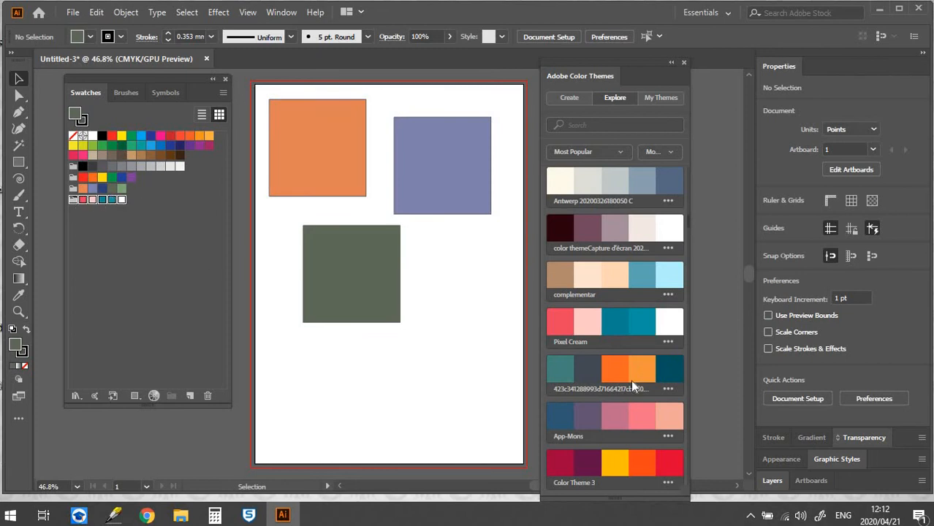
{"action": "left_click", "coordinate": [667, 294]}
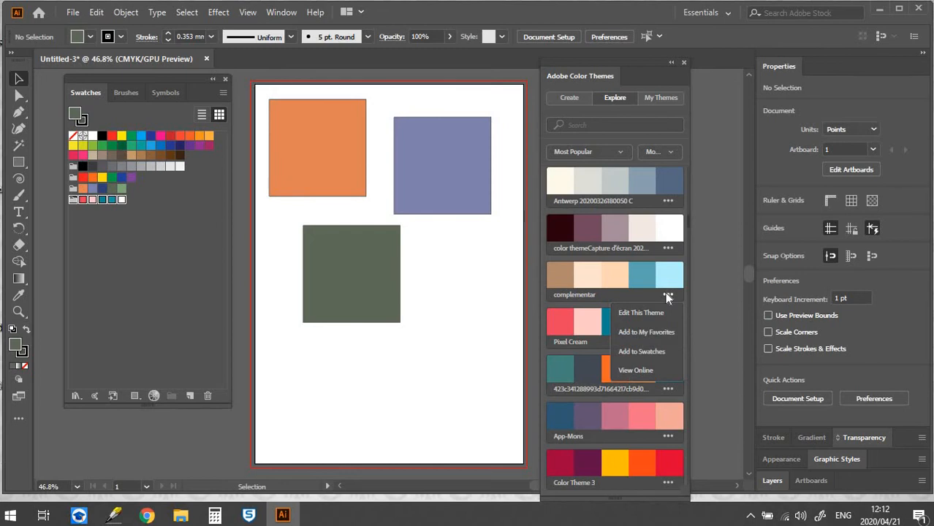
{"action": "left_click", "coordinate": [643, 352]}
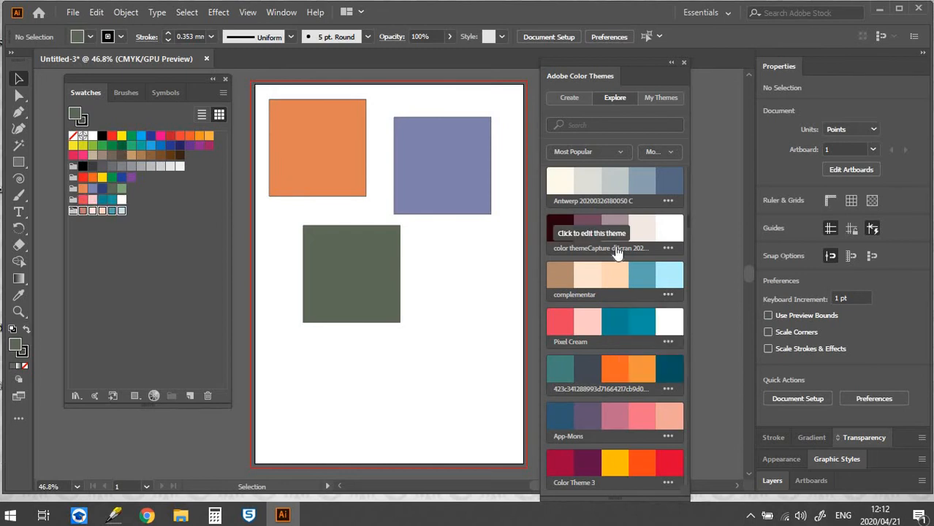
Add the IMG-20200328-WA0069 colour theme to the document's swatches and clear the swatch selection.
{"action": "scroll", "coordinate": [614, 249], "scroll_direction": "down", "scroll_amount": 6}
{"action": "scroll", "coordinate": [615, 242], "scroll_direction": "down", "scroll_amount": 5}
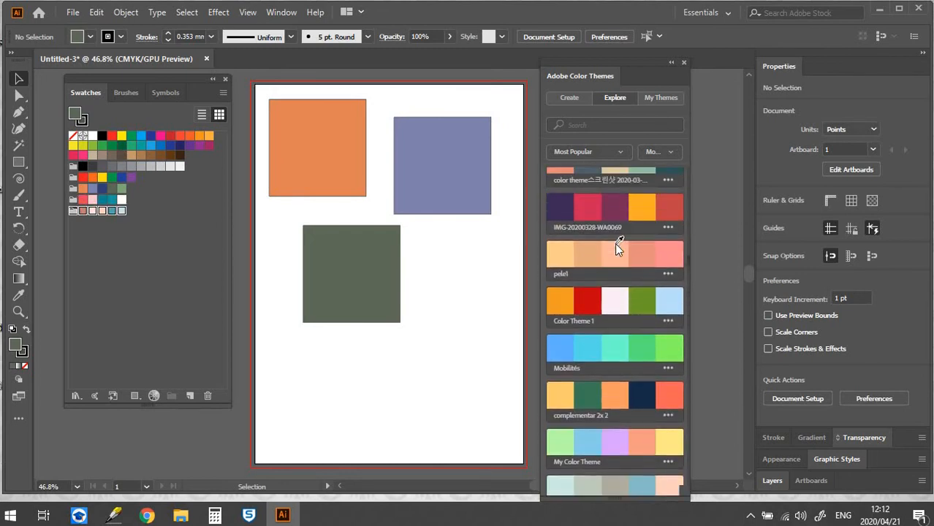
{"action": "scroll", "coordinate": [658, 242], "scroll_direction": "up", "scroll_amount": 1}
{"action": "left_click", "coordinate": [666, 233]}
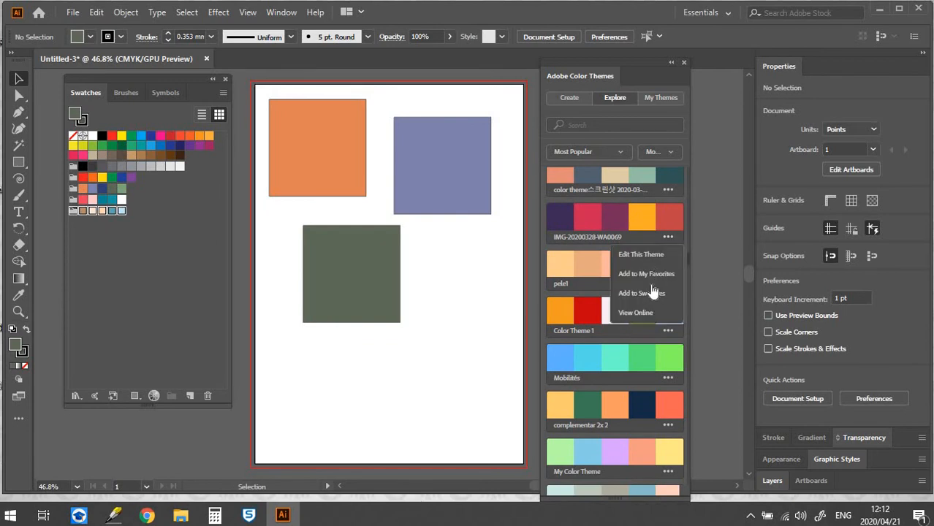
{"action": "left_click", "coordinate": [644, 292]}
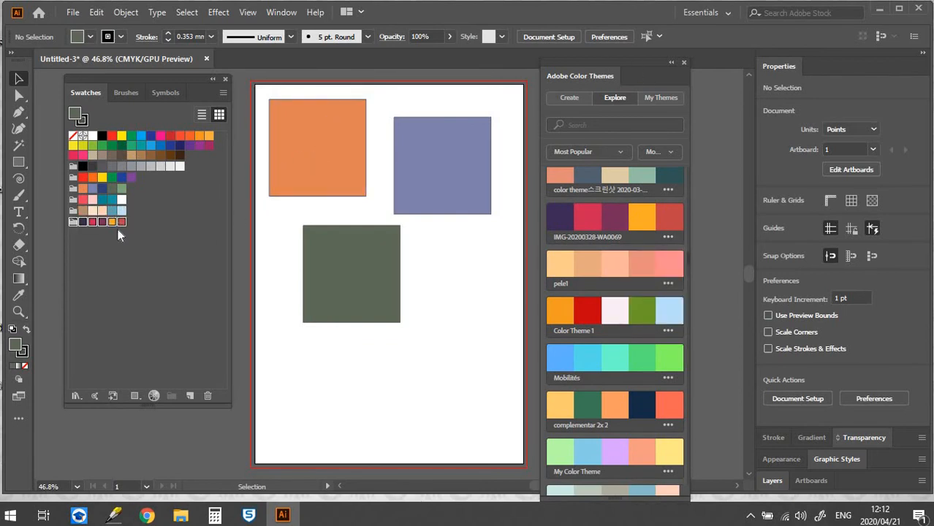
{"action": "left_click", "coordinate": [140, 255]}
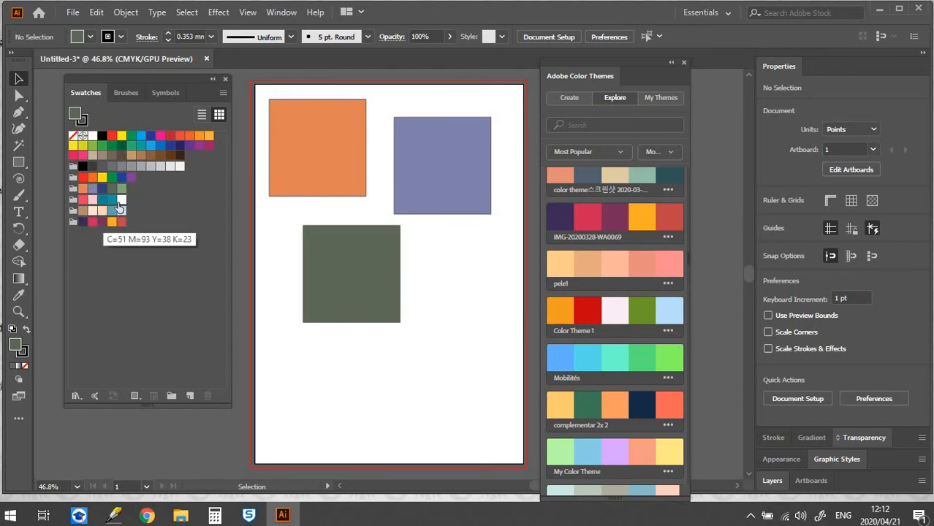
Fill the lower square with dark purple and the lavender square with plum from the IMG-20200328-WA0069 swatch group.
{"action": "left_click", "coordinate": [337, 272]}
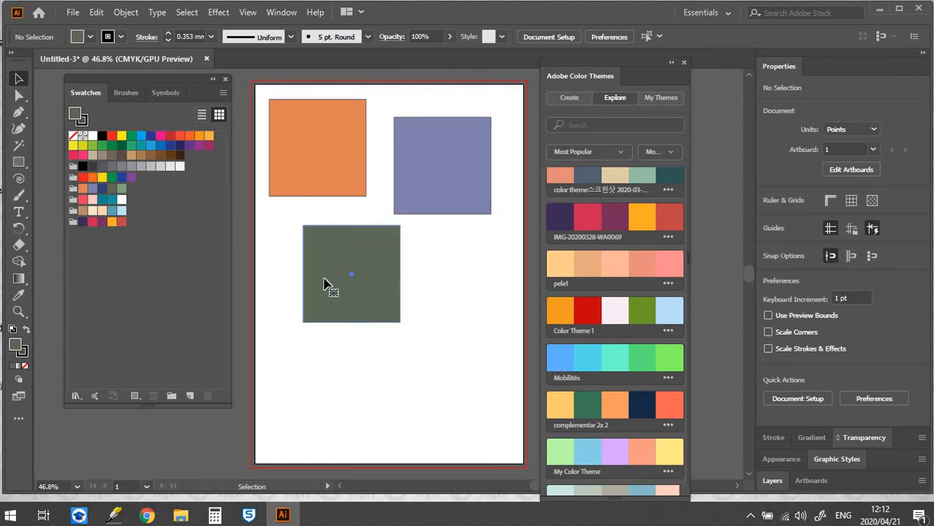
{"action": "left_click_drag", "start_coordinate": [93, 189], "coordinate": [384, 274]}
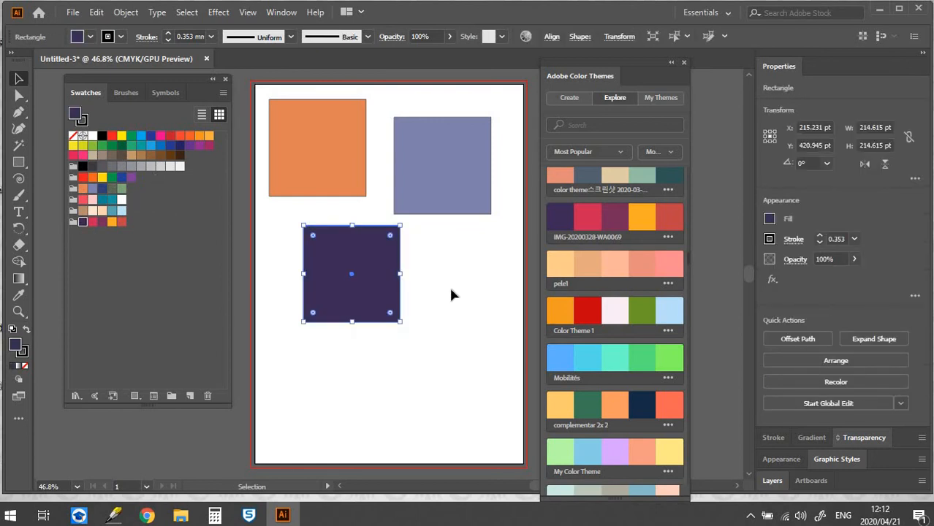
{"action": "left_click", "coordinate": [460, 209]}
{"action": "left_click", "coordinate": [102, 222]}
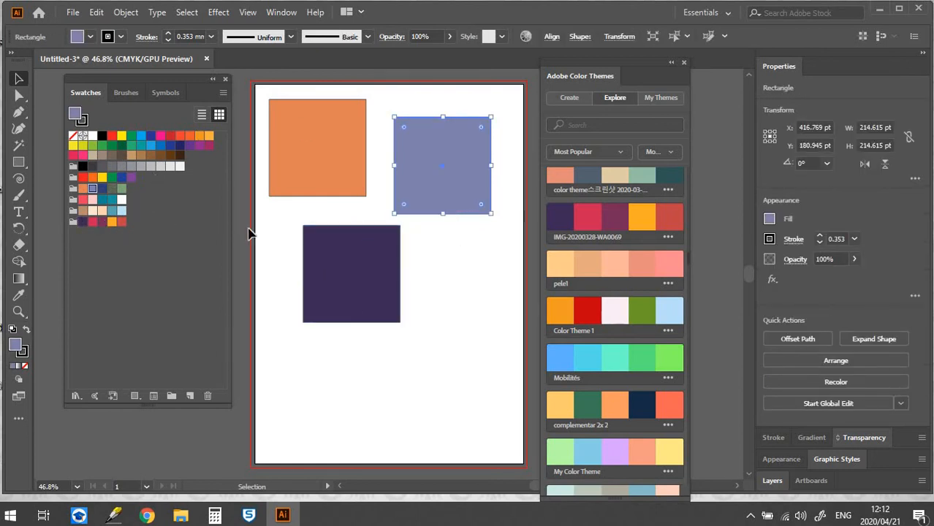
Give the orange square a plum stroke from the IMG-20200328-WA0069 swatch group and set its weight to 3 mm.
{"action": "left_click", "coordinate": [350, 163]}
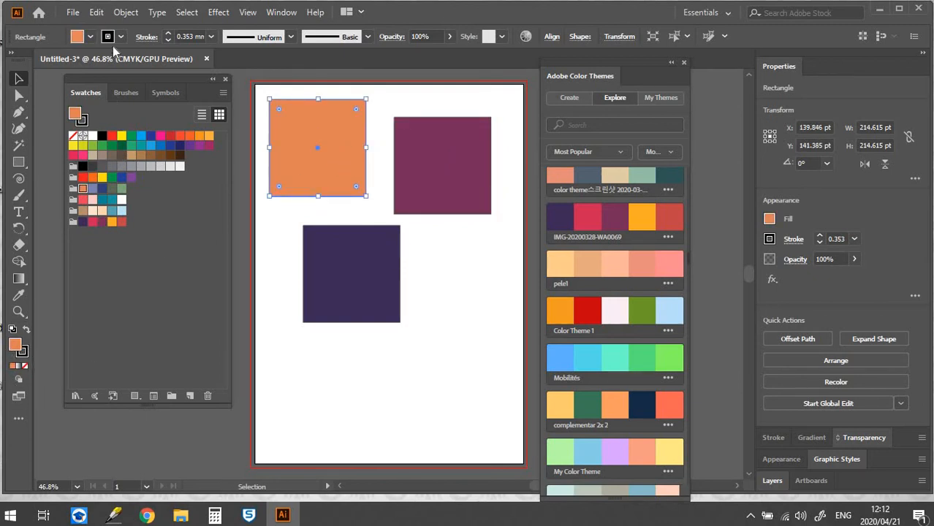
{"action": "left_click", "coordinate": [24, 355]}
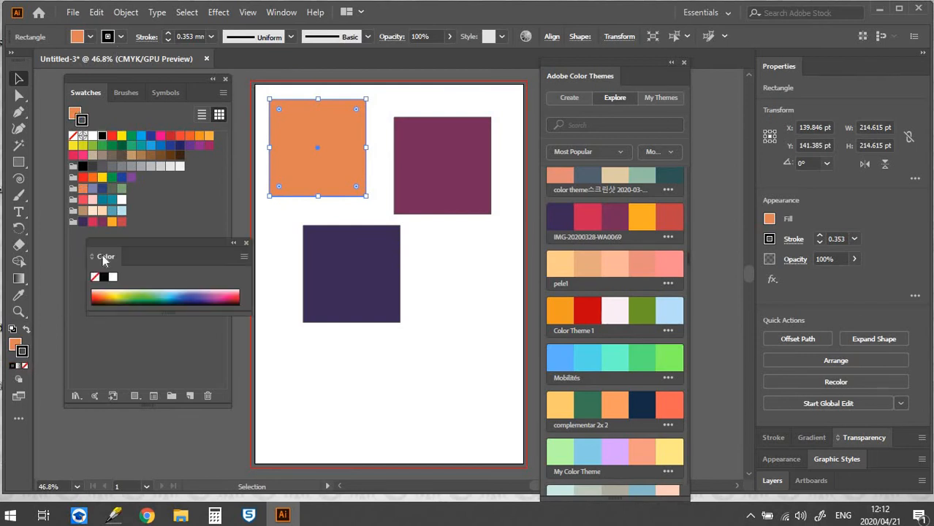
{"action": "left_click", "coordinate": [246, 244]}
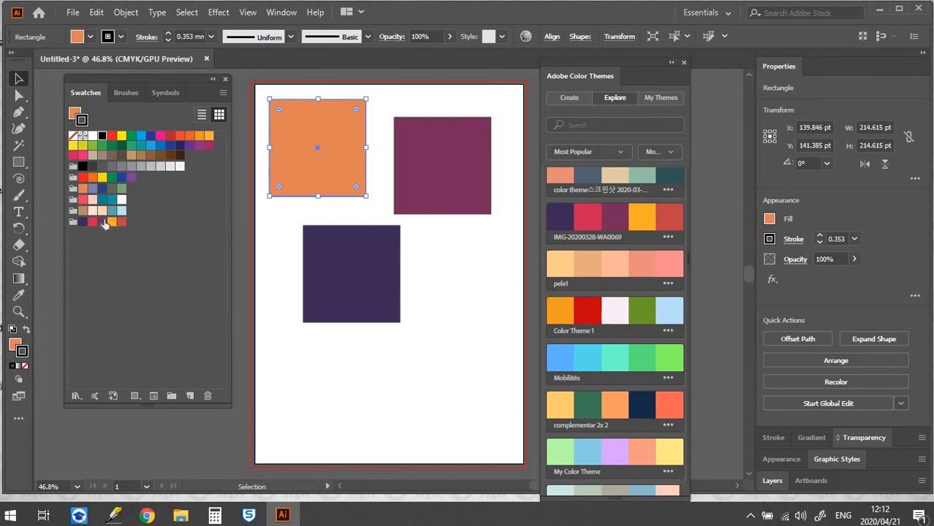
{"action": "left_click", "coordinate": [102, 222]}
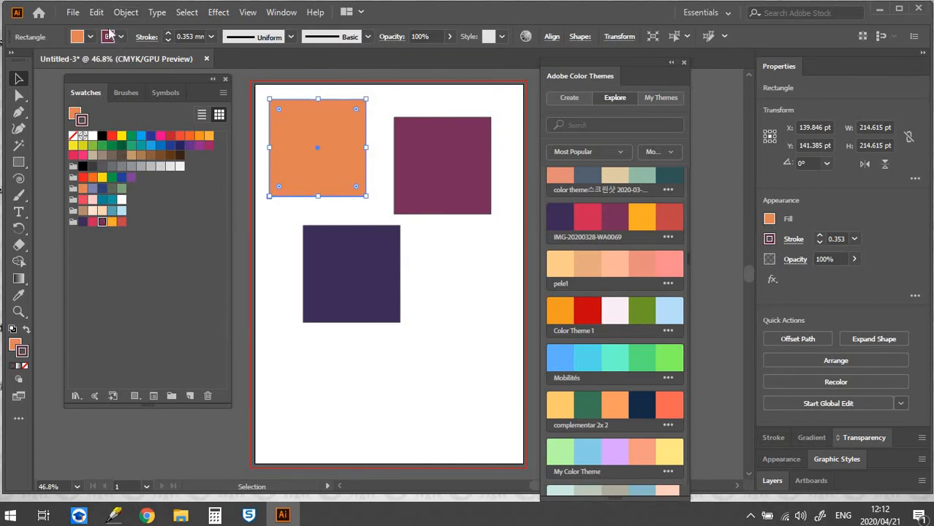
{"action": "left_click", "coordinate": [167, 34]}
{"action": "left_click", "coordinate": [168, 34]}
{"action": "left_click", "coordinate": [168, 34]}
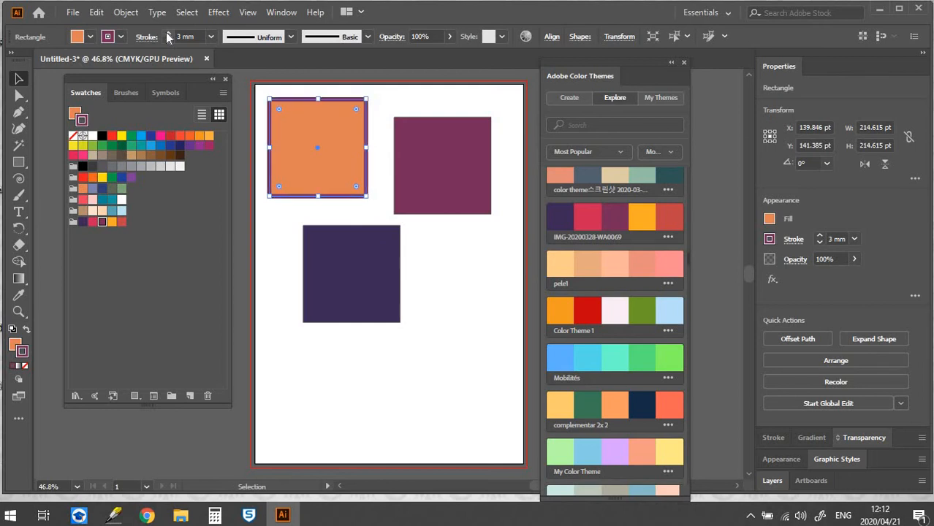
Try pink and yellow-orange swatches on the orange square's stroke and settle on the medium blue swatch.
{"action": "left_click", "coordinate": [94, 221]}
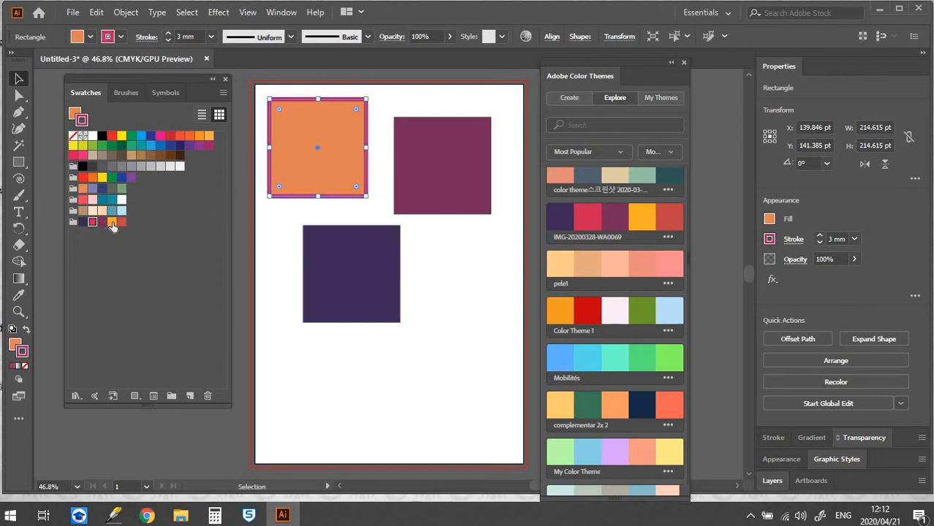
{"action": "left_click", "coordinate": [112, 222]}
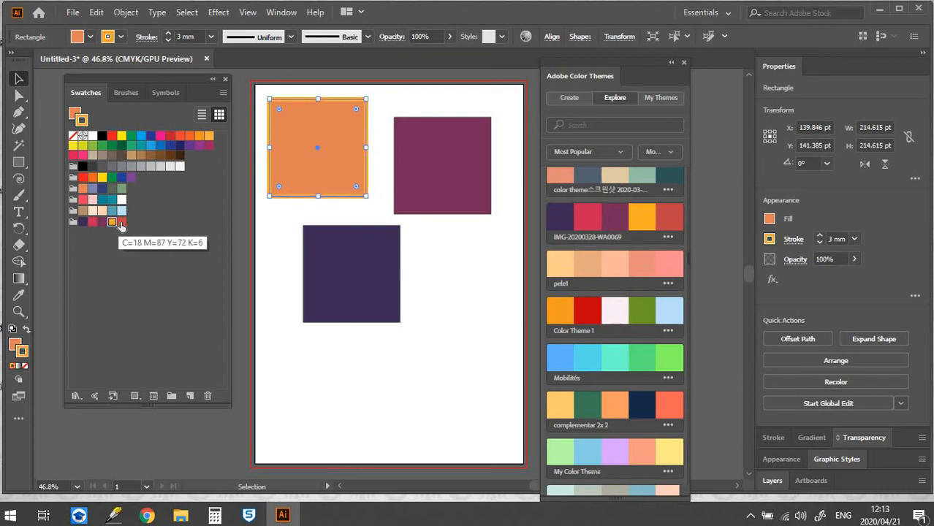
{"action": "left_click", "coordinate": [112, 211]}
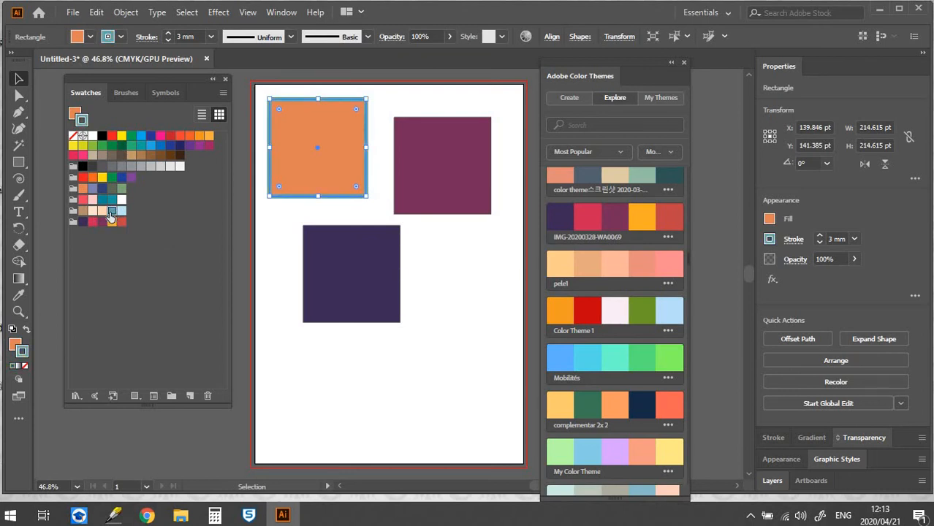
Try teal, lavender and blue fills on the blue-outlined square, settle on dark purple from the IMG-20200328-WA0069 group, and deselect it.
{"action": "left_click", "coordinate": [14, 347]}
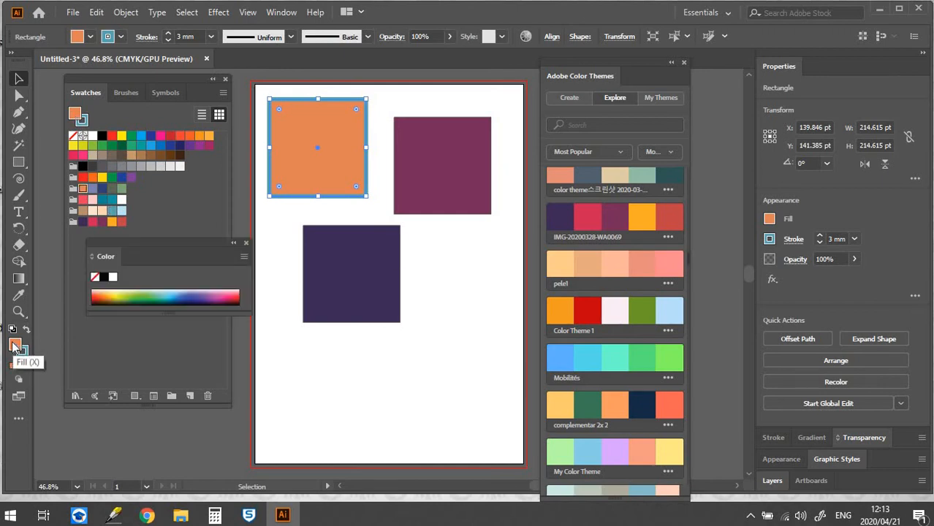
{"action": "left_click", "coordinate": [247, 240]}
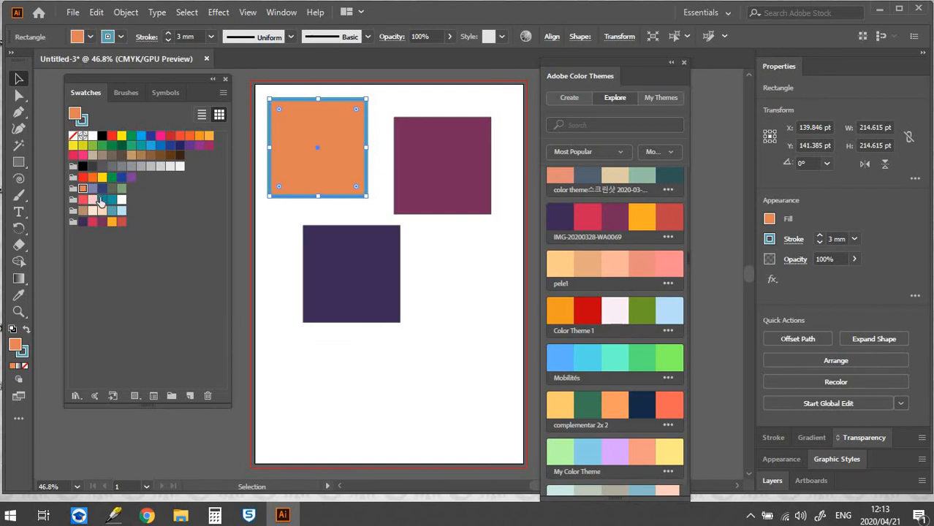
{"action": "left_click", "coordinate": [101, 201]}
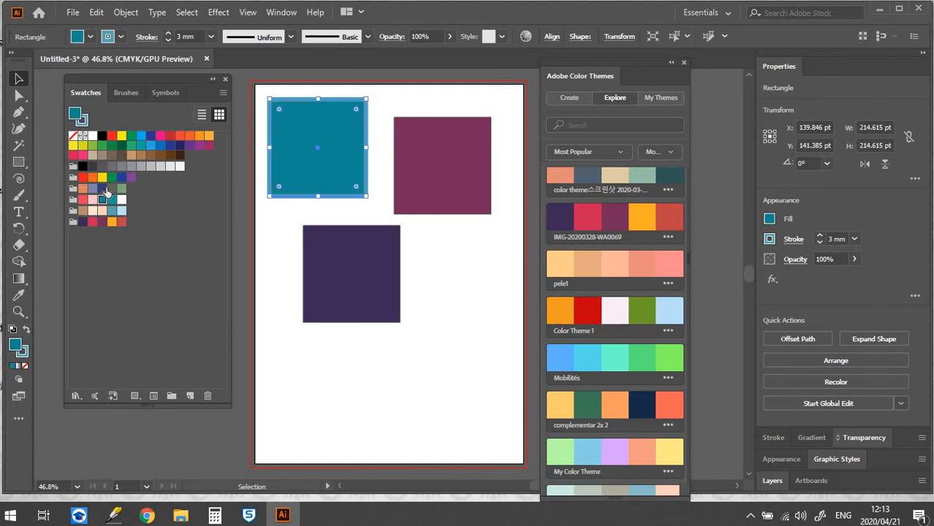
{"action": "left_click", "coordinate": [106, 192]}
{"action": "left_click", "coordinate": [93, 188]}
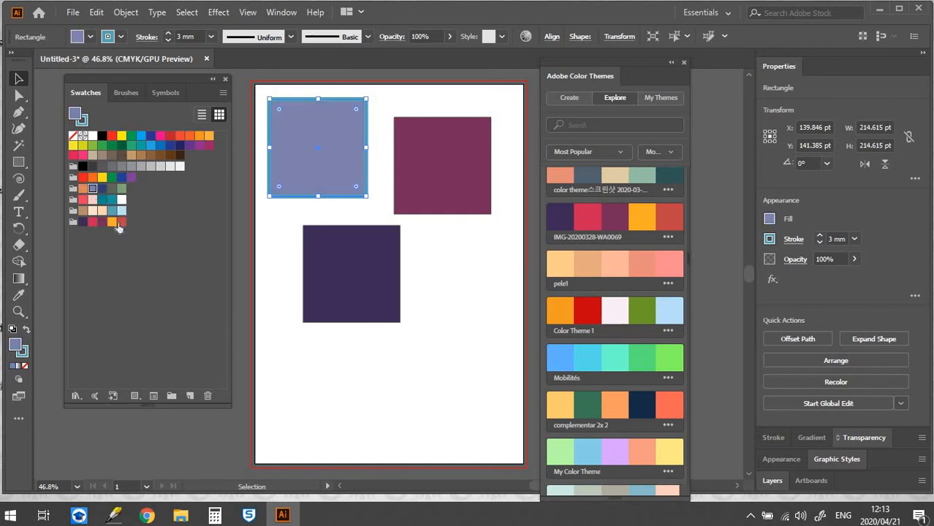
{"action": "left_click", "coordinate": [111, 210]}
{"action": "left_click", "coordinate": [82, 222]}
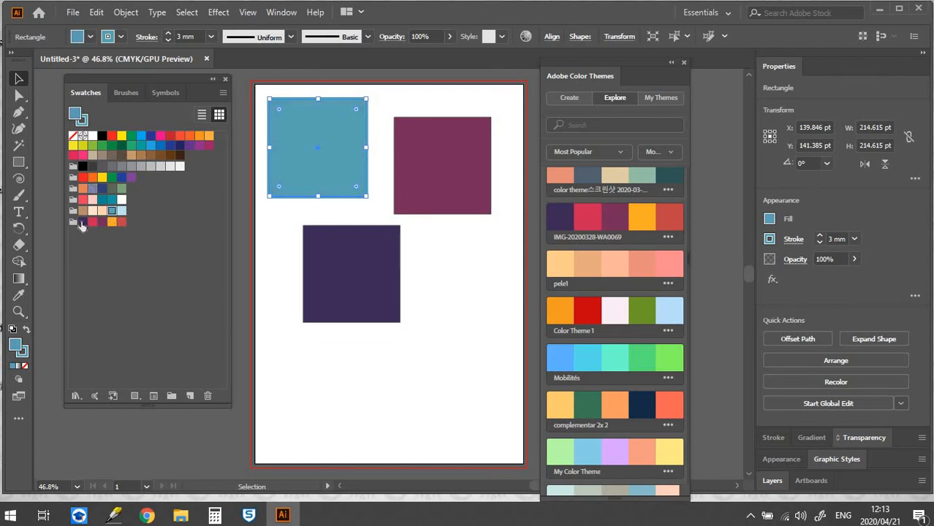
{"action": "left_click", "coordinate": [338, 376]}
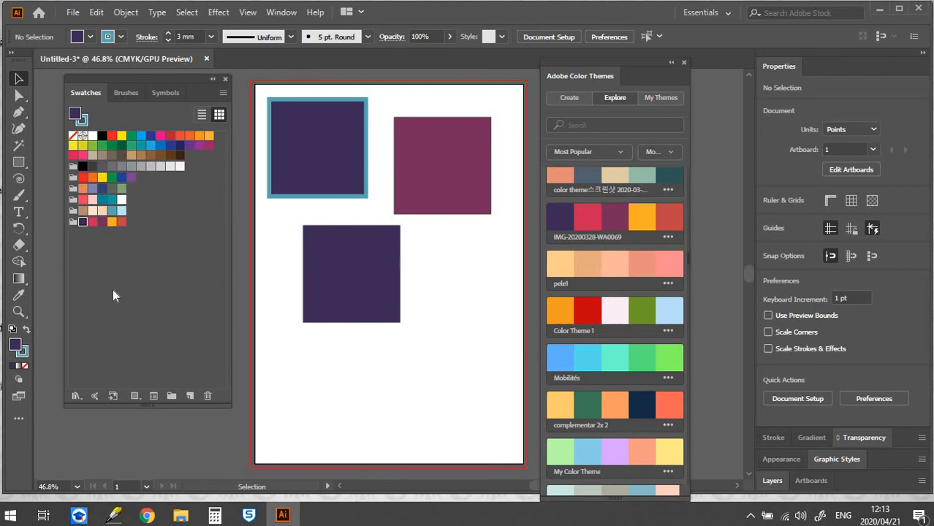
Delete the whole IMG-20200328-WA0069 colour group from the swatches and close Adobe Color Themes.
{"action": "left_click", "coordinate": [73, 222]}
{"action": "left_click", "coordinate": [684, 63]}
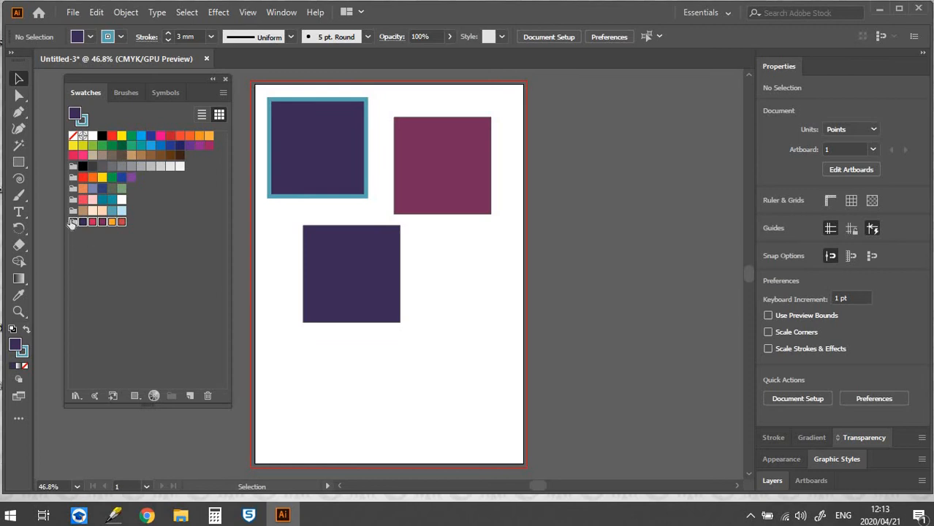
{"action": "left_click", "coordinate": [208, 397]}
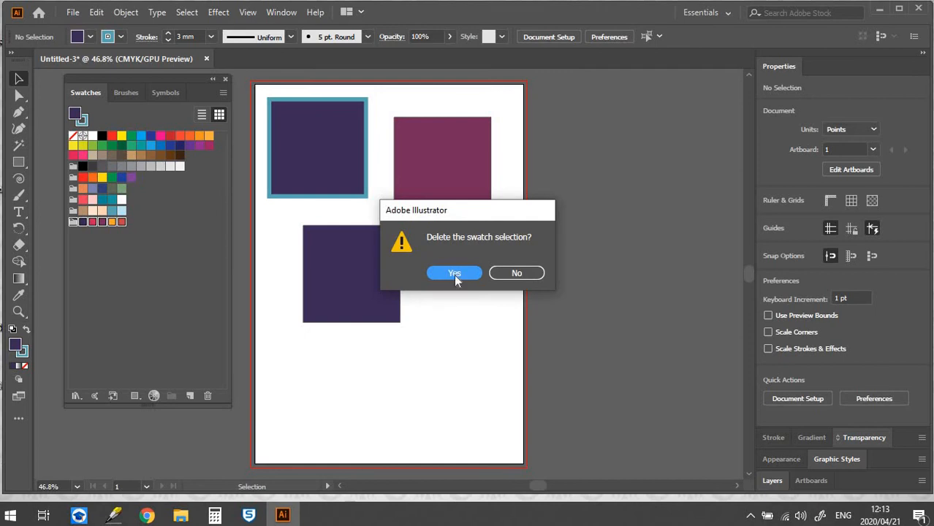
{"action": "left_click", "coordinate": [454, 274]}
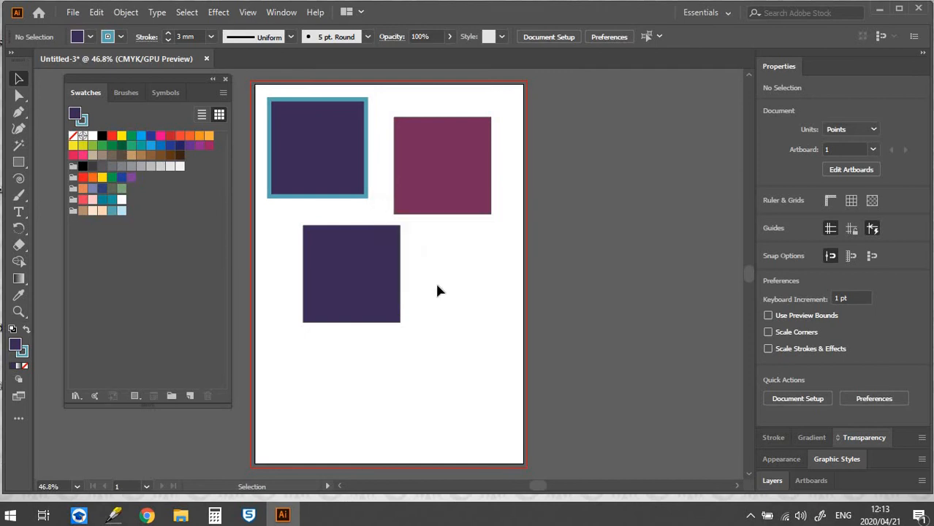
Delete the light blue swatch from the last colour group and look at the new swatch options without adding one.
{"action": "left_click", "coordinate": [122, 211]}
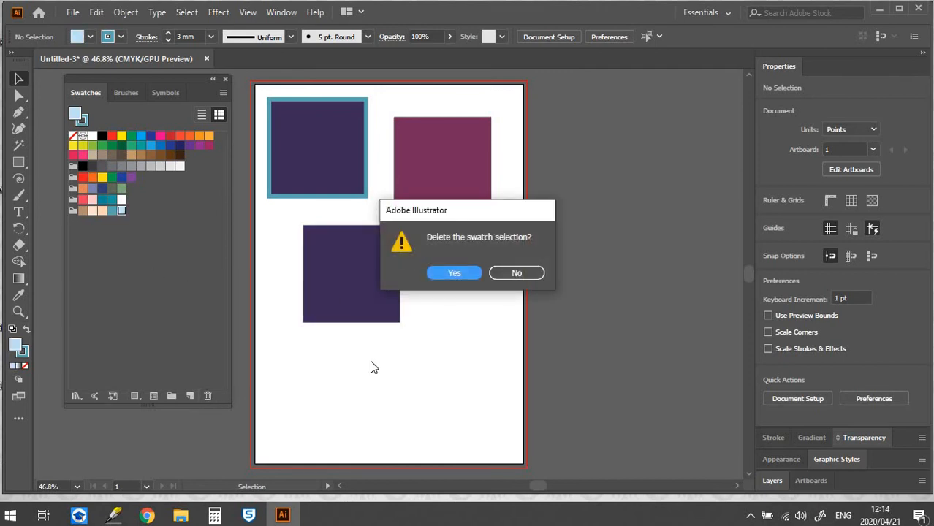
{"action": "left_click", "coordinate": [475, 271]}
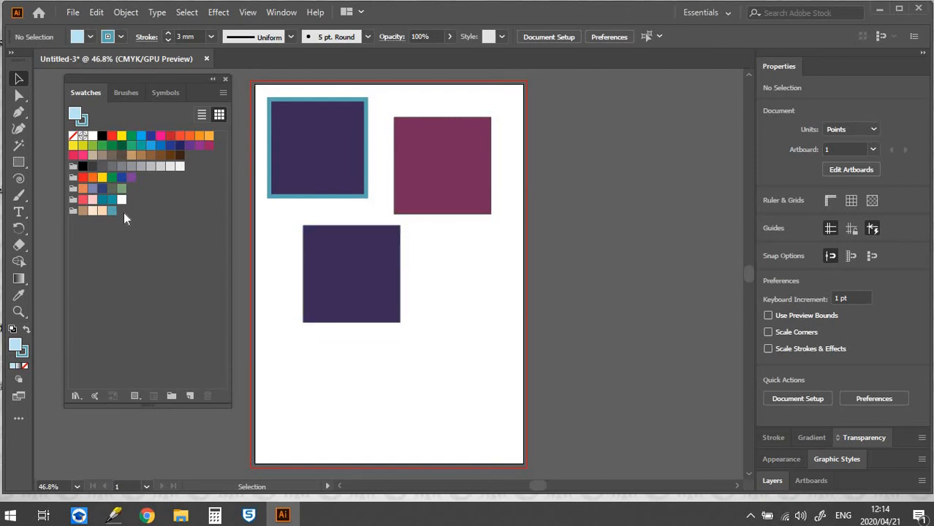
{"action": "left_click", "coordinate": [191, 397]}
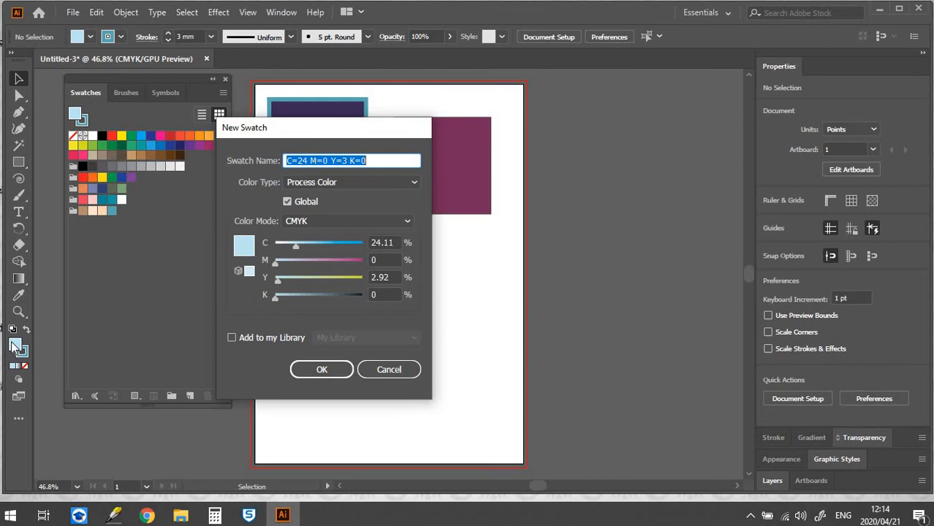
{"action": "left_click", "coordinate": [371, 371]}
Open the illustrator-artworks-showcase-105 image from the Online Schooling folder.
{"action": "left_click", "coordinate": [71, 13]}
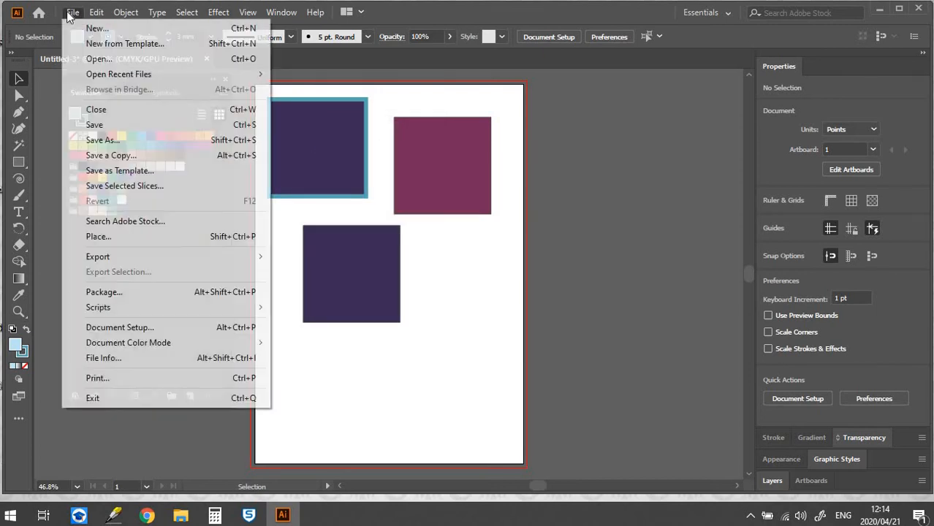
{"action": "left_click", "coordinate": [92, 57]}
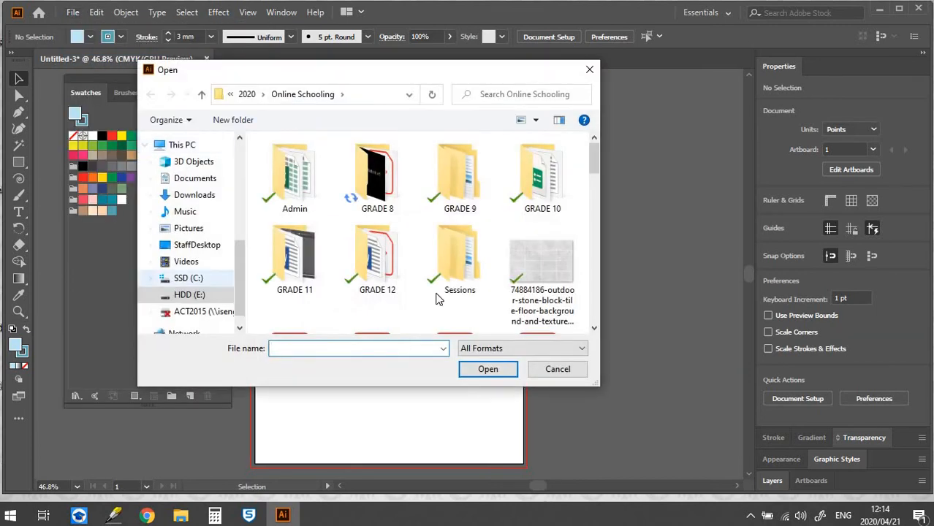
{"action": "scroll", "coordinate": [448, 239], "scroll_direction": "down", "scroll_amount": 10}
{"action": "scroll", "coordinate": [448, 240], "scroll_direction": "down", "scroll_amount": 10}
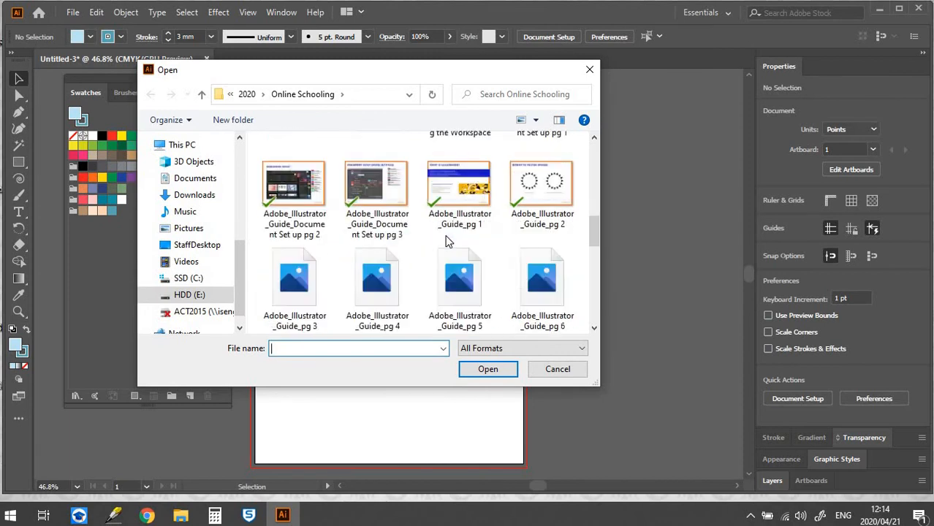
{"action": "left_click", "coordinate": [461, 286]}
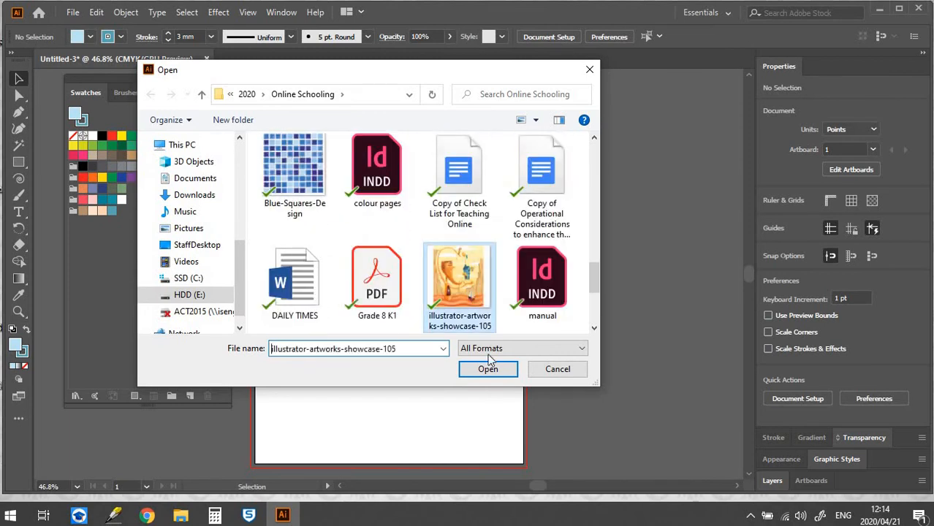
{"action": "left_click", "coordinate": [489, 369]}
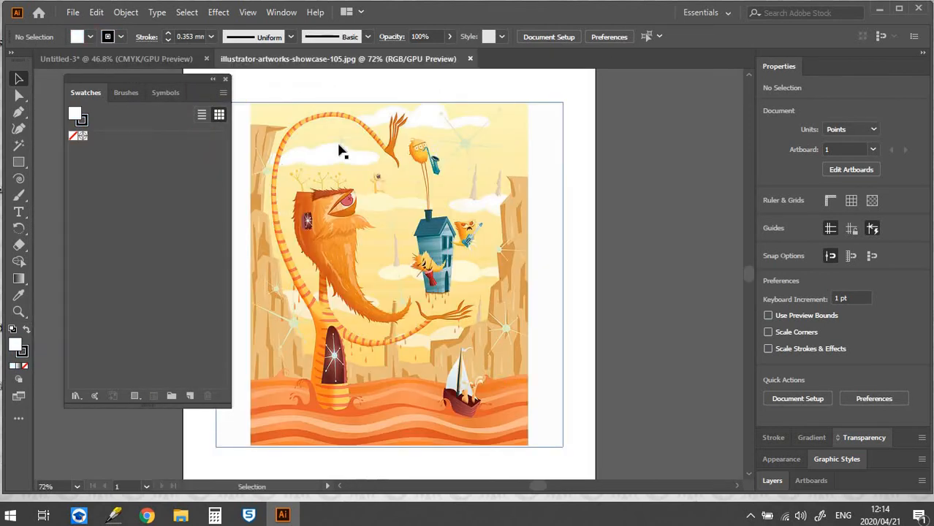
Undock the illustrator-artworks-showcase-105.jpg document into a floating window and place it beside the swatches.
{"action": "left_click_drag", "start_coordinate": [336, 59], "coordinate": [403, 64]}
{"action": "left_click_drag", "start_coordinate": [638, 54], "coordinate": [581, 50]}
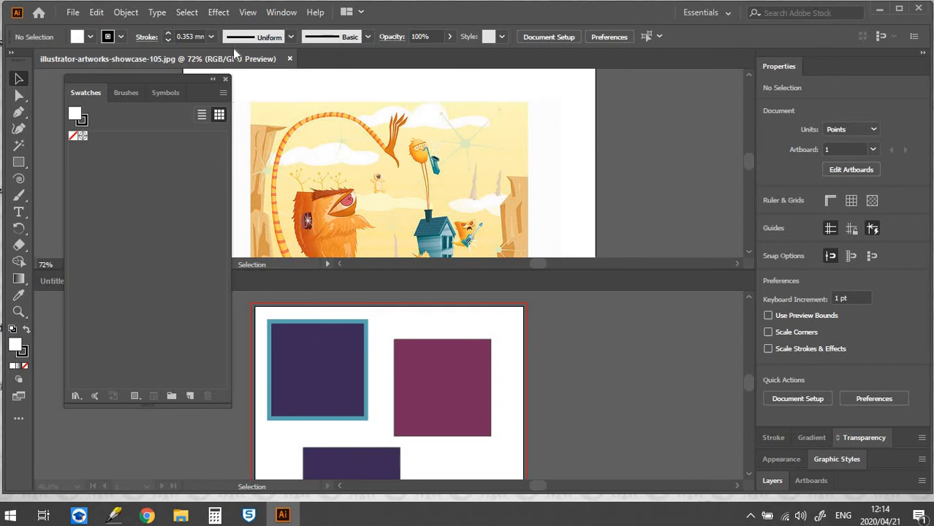
{"action": "left_click_drag", "start_coordinate": [253, 68], "coordinate": [359, 140]}
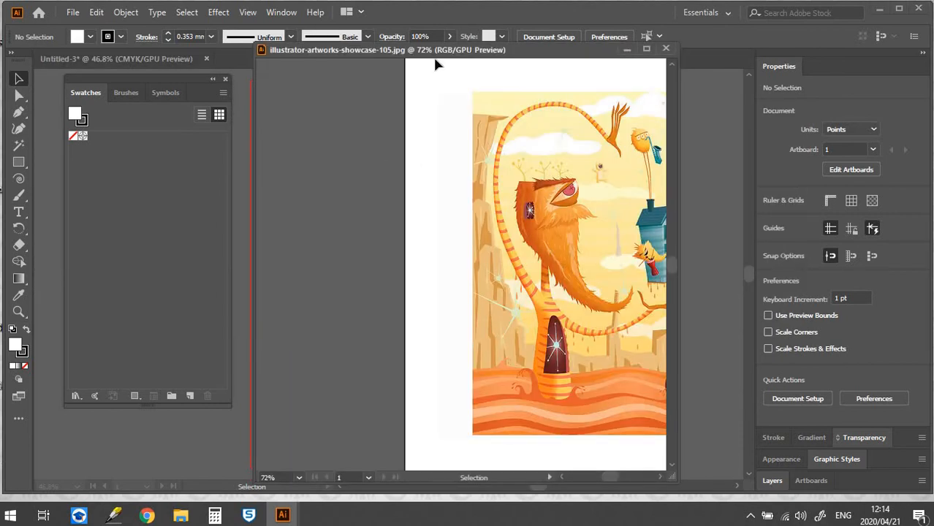
{"action": "left_click_drag", "start_coordinate": [427, 66], "coordinate": [402, 72]}
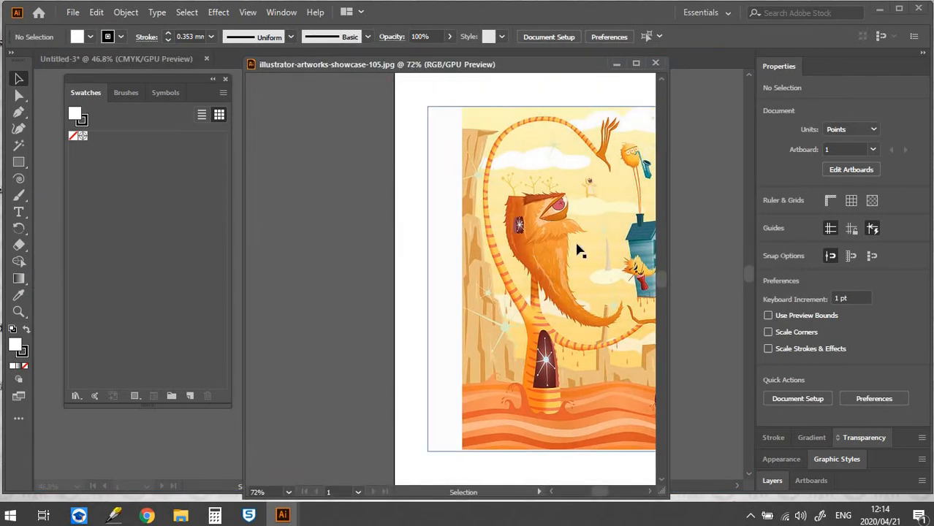
Sample the dark orange of the creature's head with the Eyedropper and save it as a new global swatch.
{"action": "left_click", "coordinate": [18, 296]}
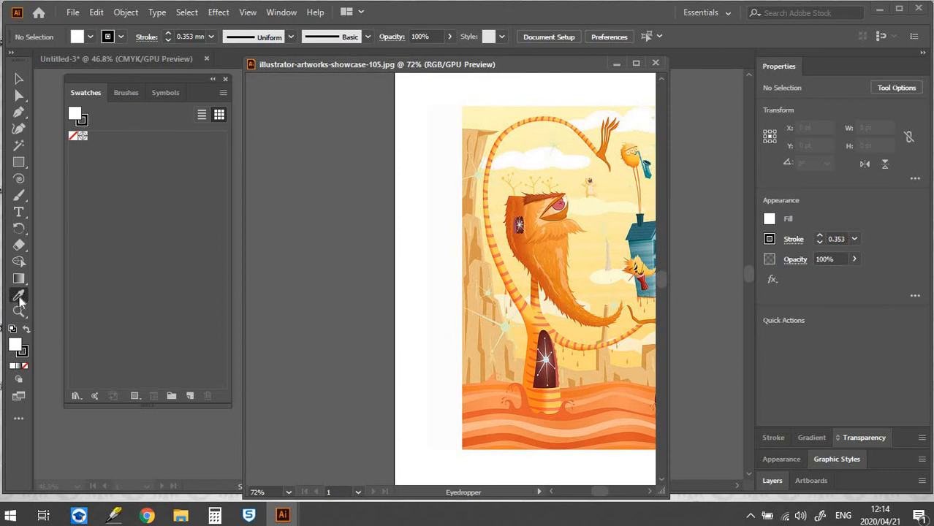
{"action": "left_click", "coordinate": [521, 240]}
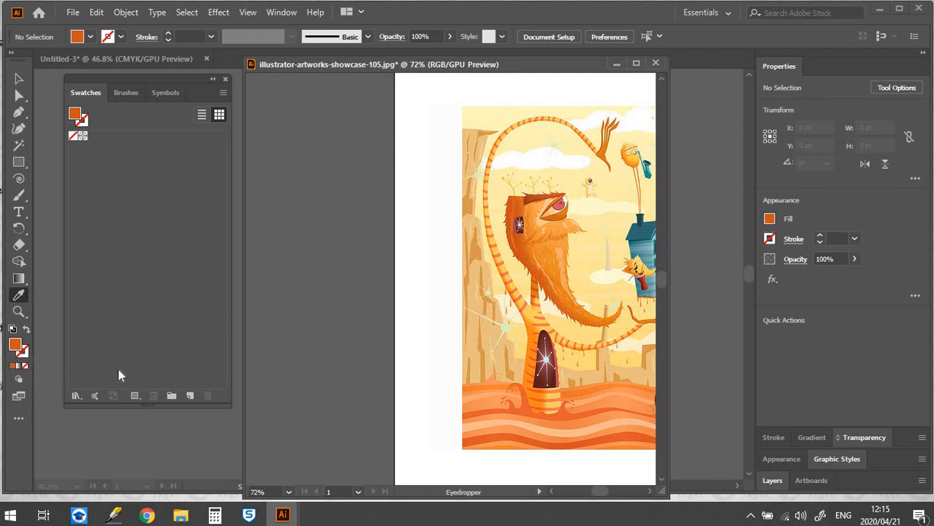
{"action": "left_click", "coordinate": [191, 396]}
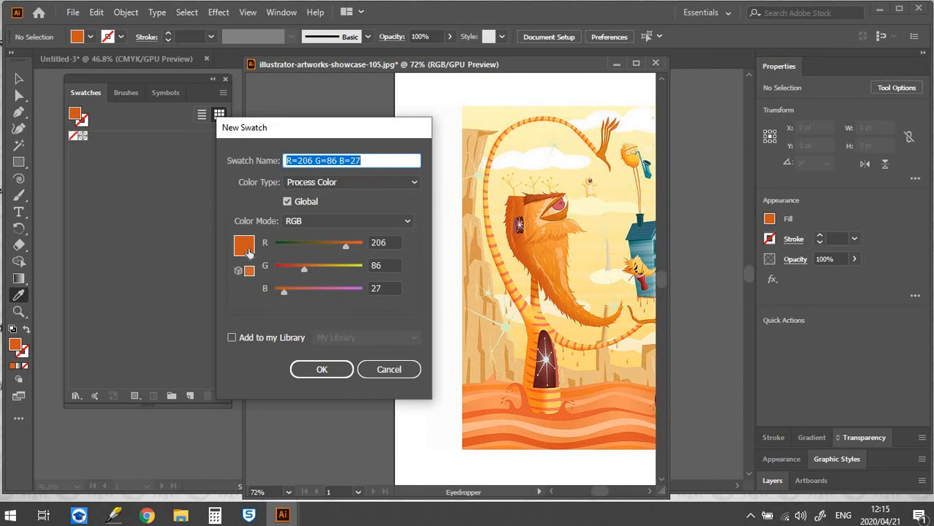
{"action": "left_click", "coordinate": [335, 370]}
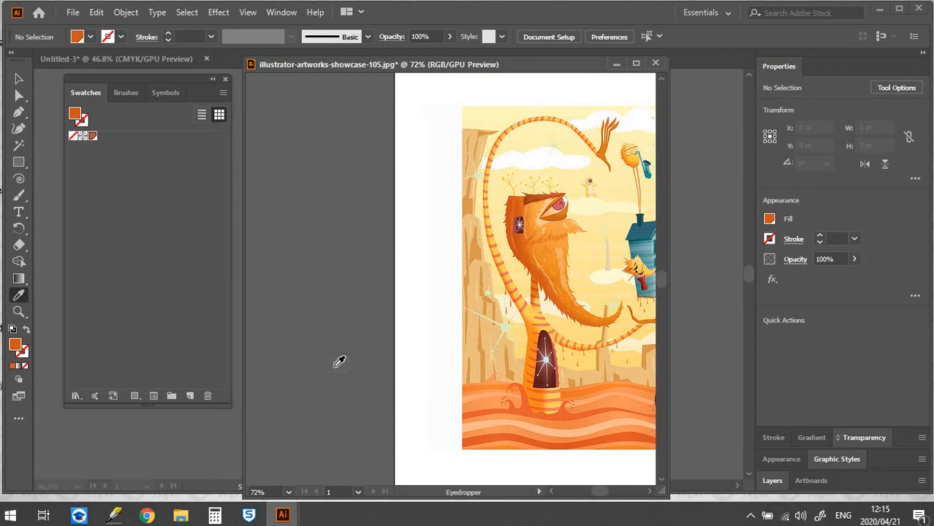
Sample the dark teal of the floating house and save it as a new global swatch.
{"action": "left_click", "coordinate": [644, 232]}
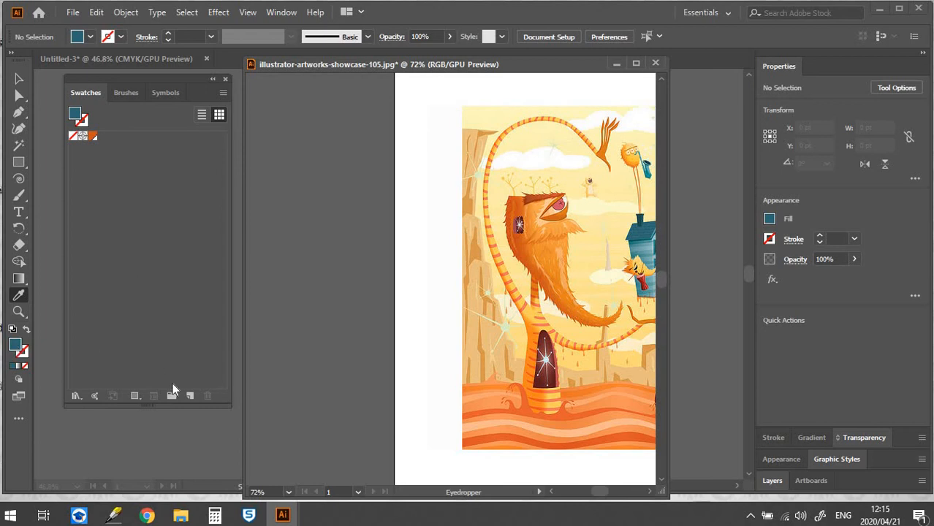
{"action": "left_click", "coordinate": [190, 400]}
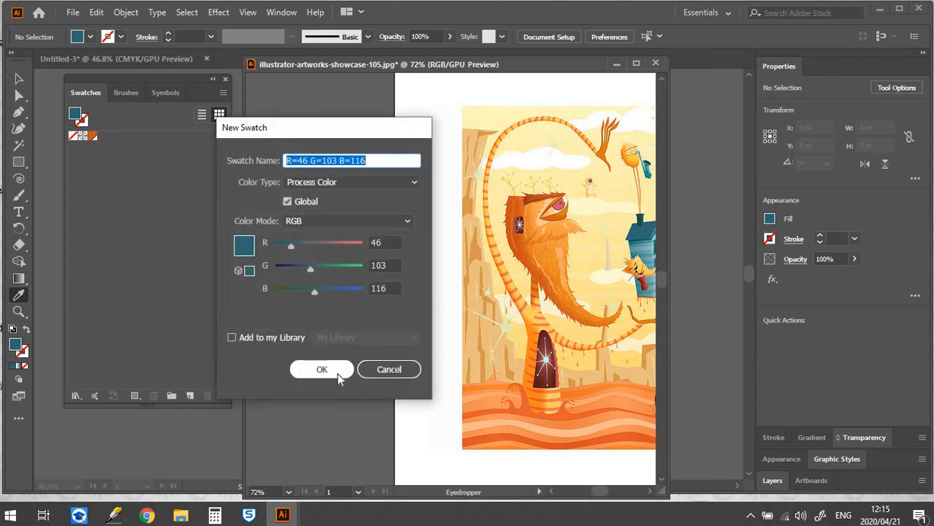
{"action": "left_click", "coordinate": [329, 370]}
Sample the dark maroon of the doorway and the light orange of the creature's striped body, saving each as a new global swatch.
{"action": "left_click", "coordinate": [552, 376]}
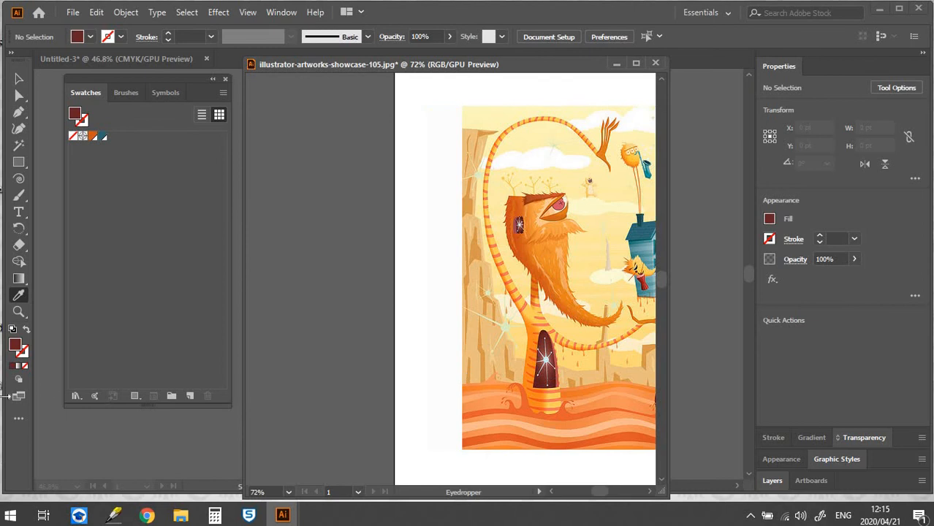
{"action": "left_click", "coordinate": [190, 395]}
{"action": "left_click", "coordinate": [322, 367]}
{"action": "left_click", "coordinate": [528, 325]}
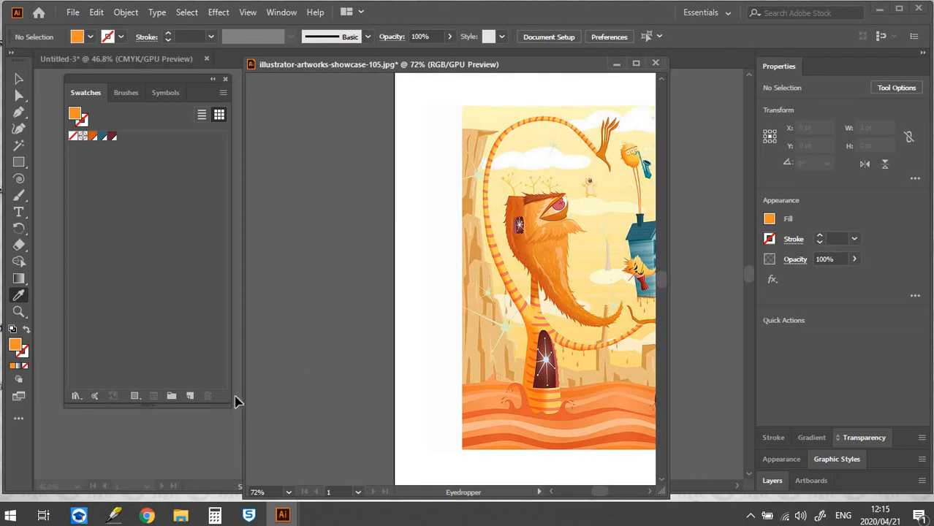
{"action": "left_click", "coordinate": [190, 396]}
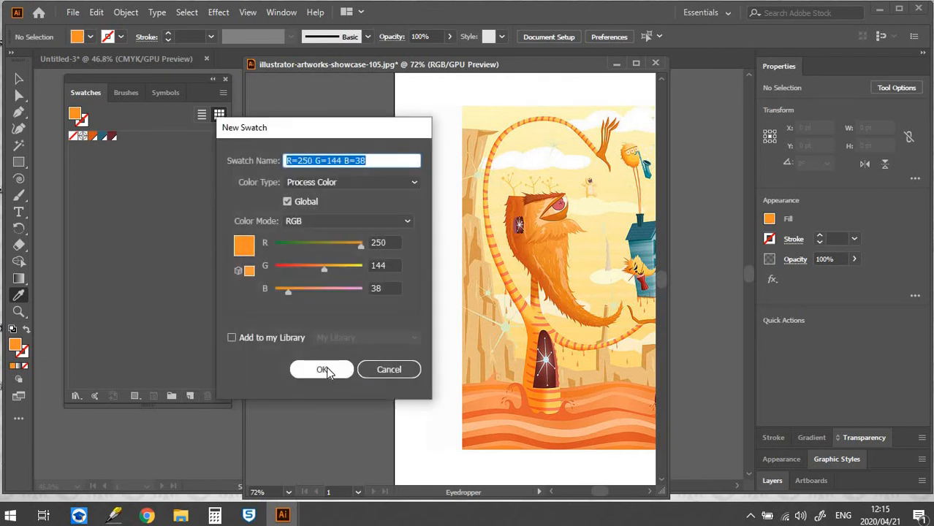
{"action": "left_click", "coordinate": [324, 370]}
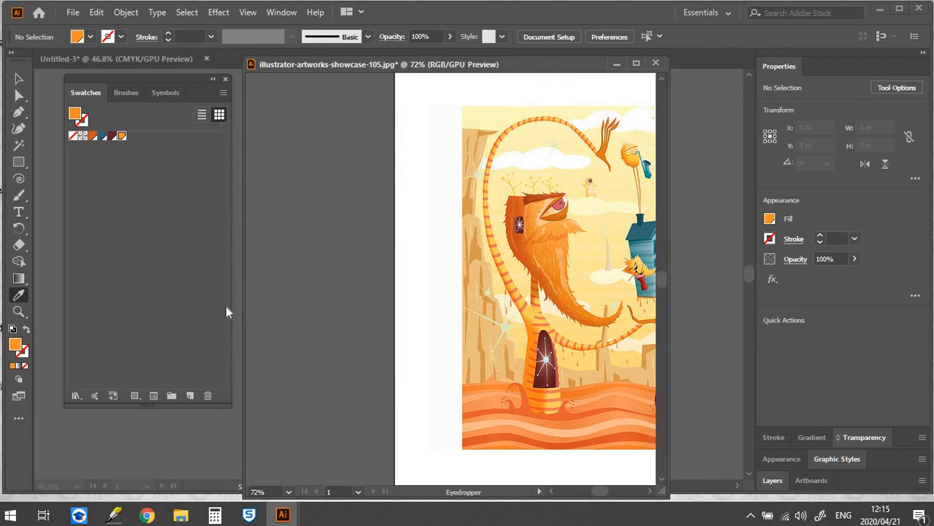
Sample the red-orange of the waves with the Eyedropper and save it as a new global swatch.
{"action": "left_click", "coordinate": [524, 410]}
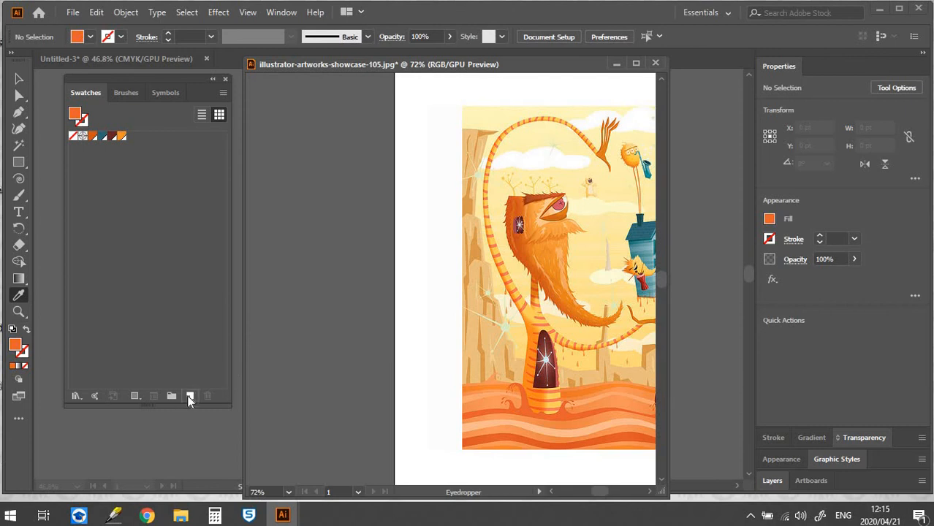
{"action": "left_click", "coordinate": [190, 396]}
{"action": "left_click", "coordinate": [323, 369]}
{"action": "left_click_drag", "start_coordinate": [551, 70], "coordinate": [611, 98]}
{"action": "left_click", "coordinate": [91, 138]}
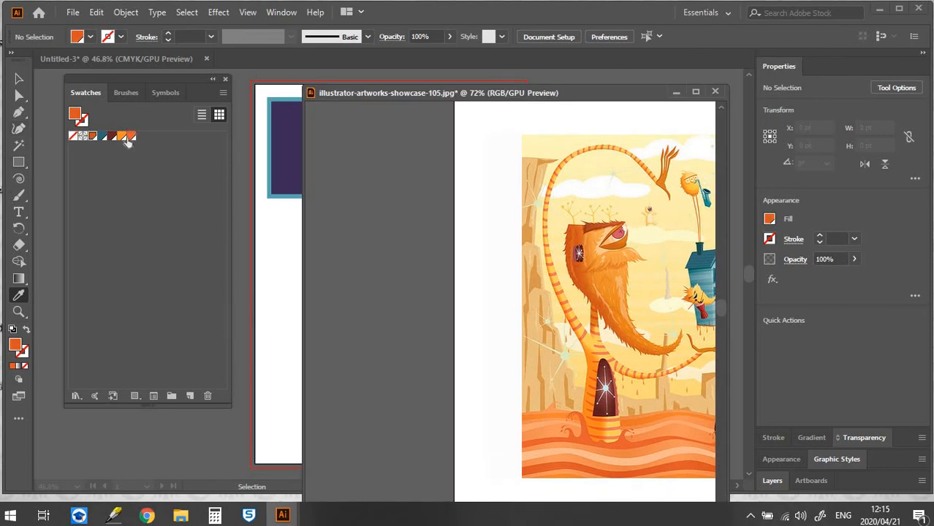
{"action": "left_click", "coordinate": [131, 137], "text": "shift"}
{"action": "left_click", "coordinate": [223, 93]}
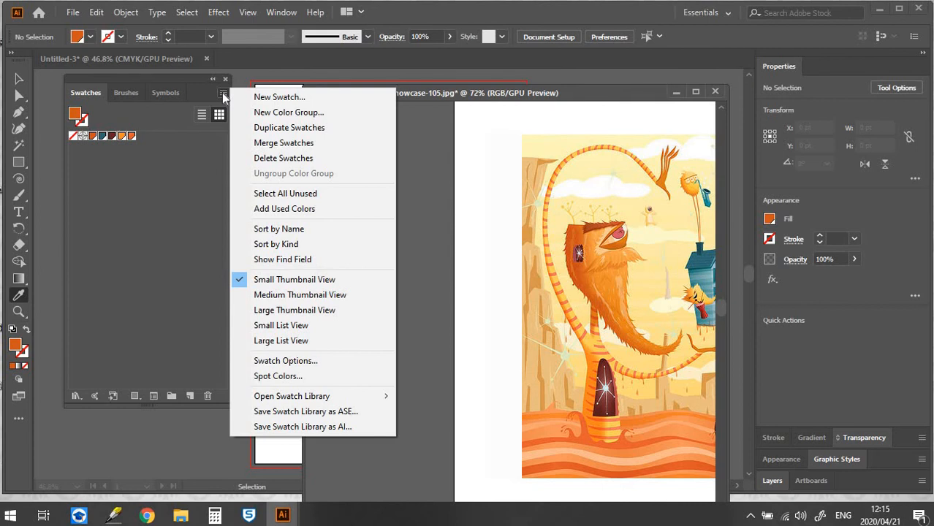
{"action": "left_click", "coordinate": [165, 219]}
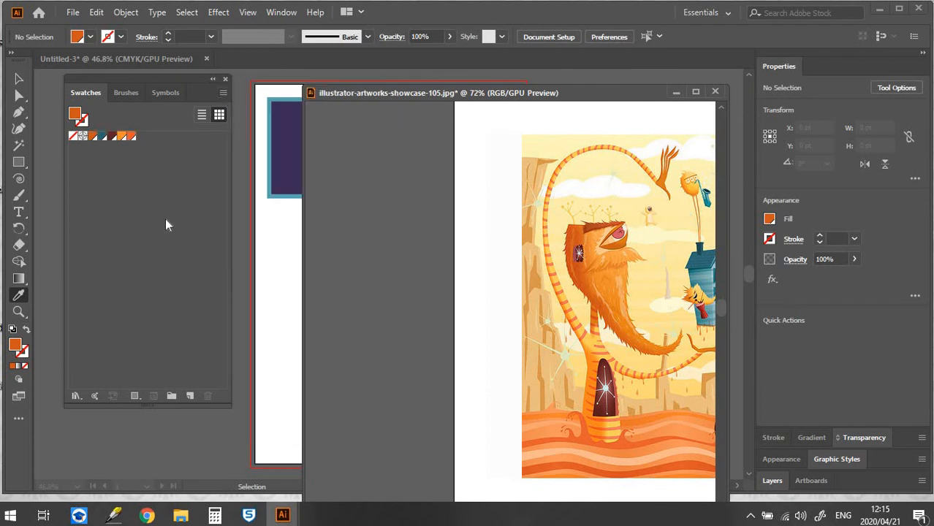
Group the five sampled image swatches into a new color group named "I love this".
{"action": "left_click", "coordinate": [94, 137]}
{"action": "left_click", "coordinate": [133, 139], "text": "shift"}
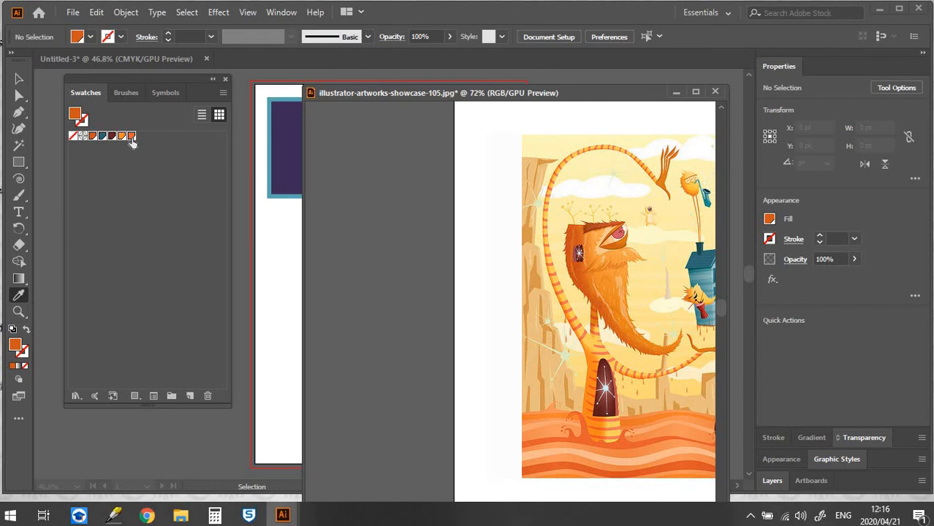
{"action": "left_click", "coordinate": [171, 395]}
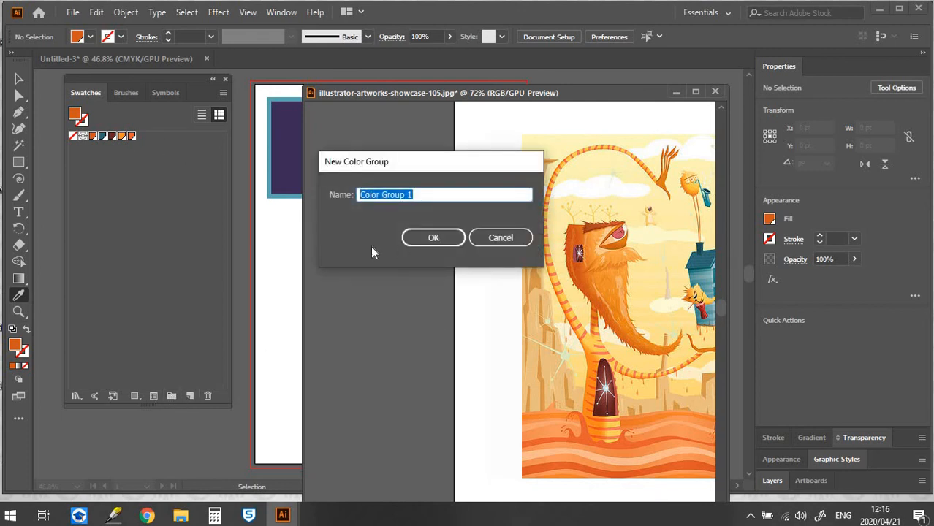
{"action": "type", "text": "I"}
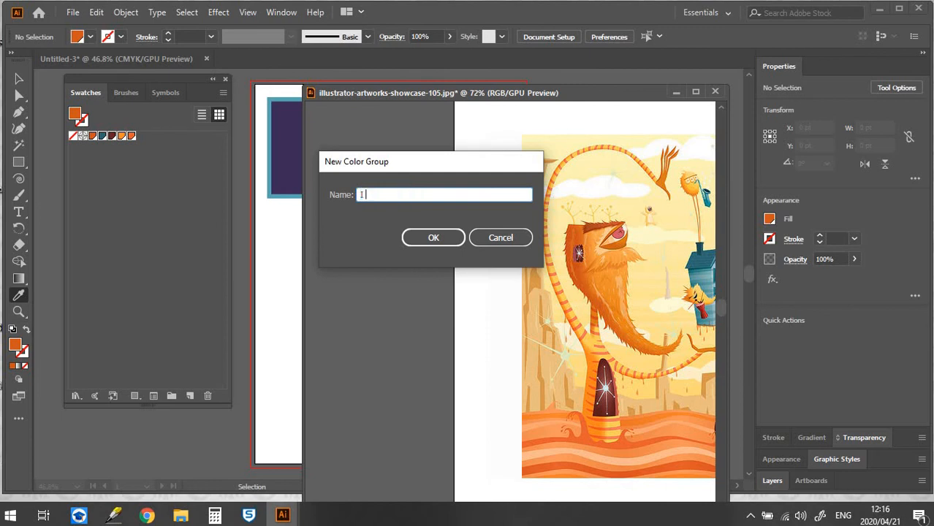
{"action": "type", "text": " love this"}
{"action": "left_click", "coordinate": [411, 239]}
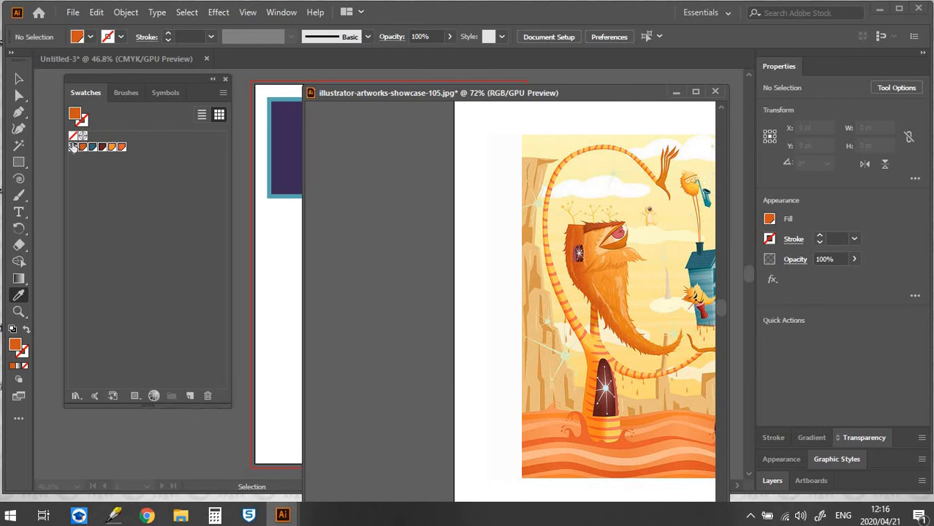
Add the "I love this" color group to My Library, examine it among the color themes, and close the library.
{"action": "left_click", "coordinate": [114, 395]}
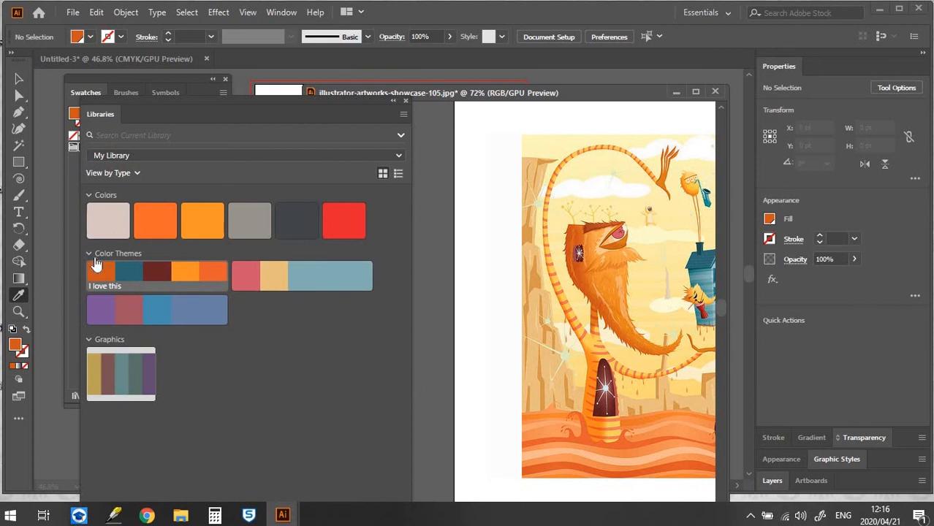
{"action": "mouse_move", "coordinate": [141, 111]}
{"action": "left_mouse_down"}
{"action": "mouse_move", "coordinate": [192, 91]}
{"action": "mouse_move", "coordinate": [319, 103]}
{"action": "mouse_move", "coordinate": [342, 89]}
{"action": "left_mouse_up"}
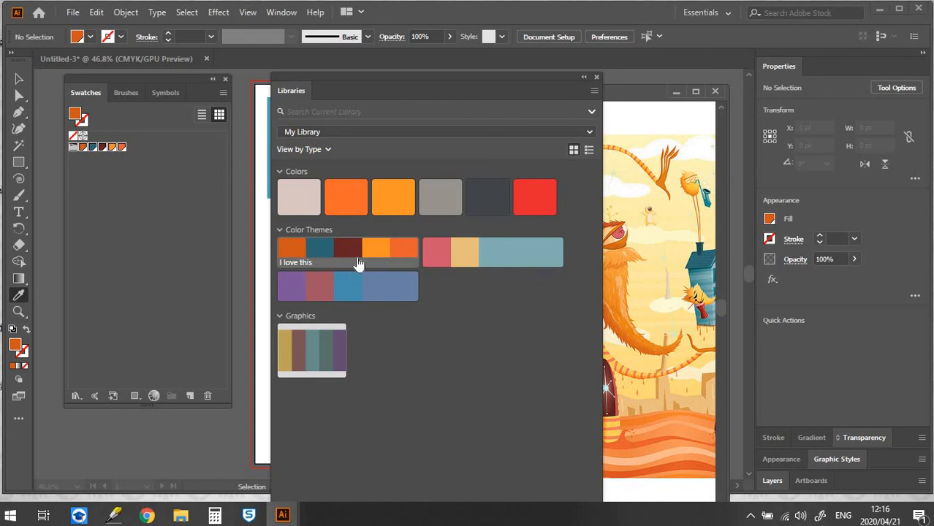
{"action": "mouse_move", "coordinate": [358, 264]}
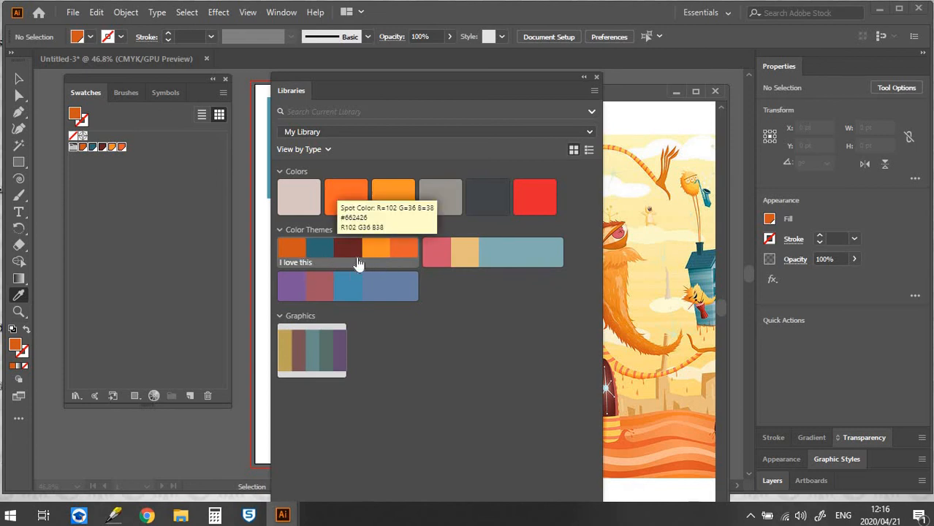
{"action": "left_click", "coordinate": [598, 77]}
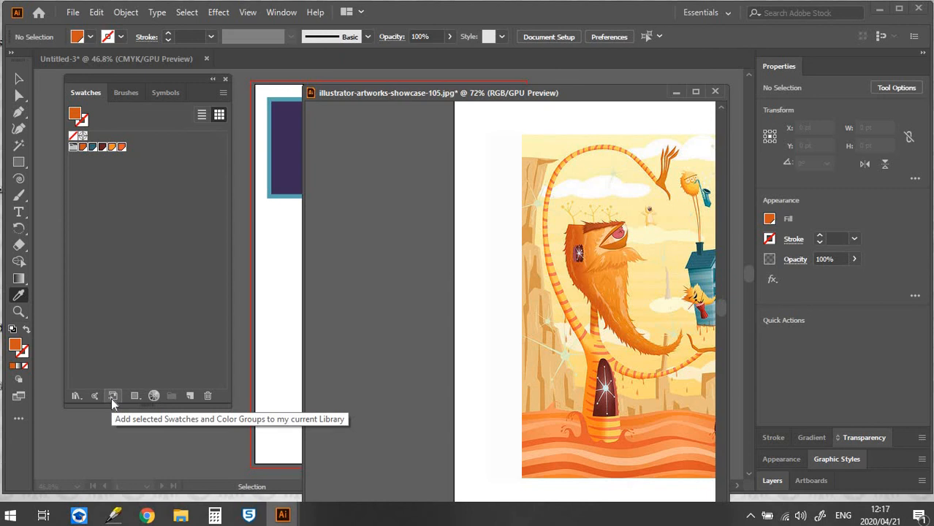
Sample the dark teal of the floating house's roof with the Eyedropper and save it as a new global swatch.
{"action": "left_click", "coordinate": [24, 295]}
{"action": "left_click_drag", "start_coordinate": [582, 102], "coordinate": [528, 105]}
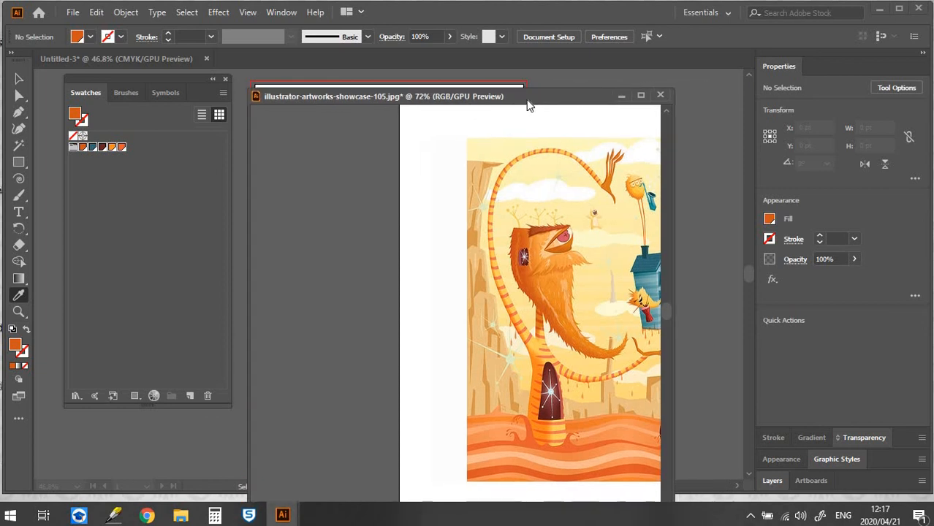
{"action": "left_click", "coordinate": [650, 251]}
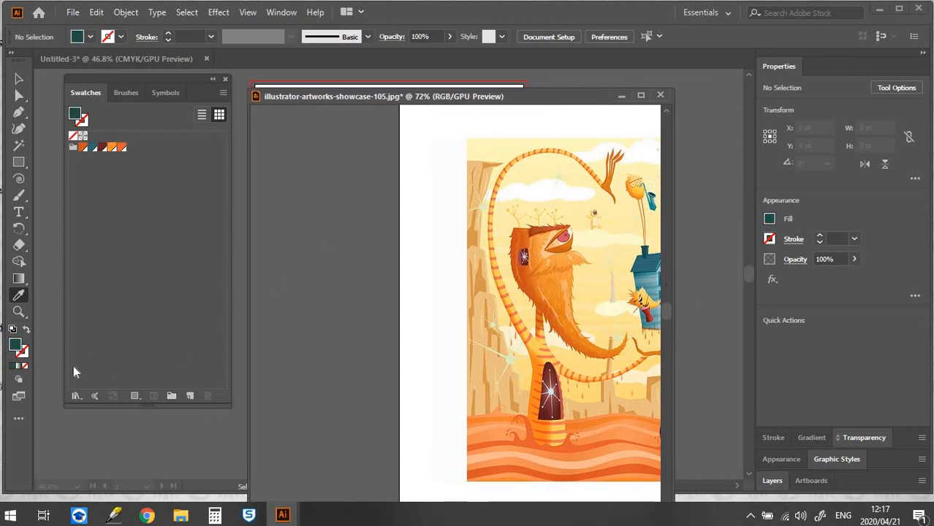
{"action": "left_click", "coordinate": [188, 397]}
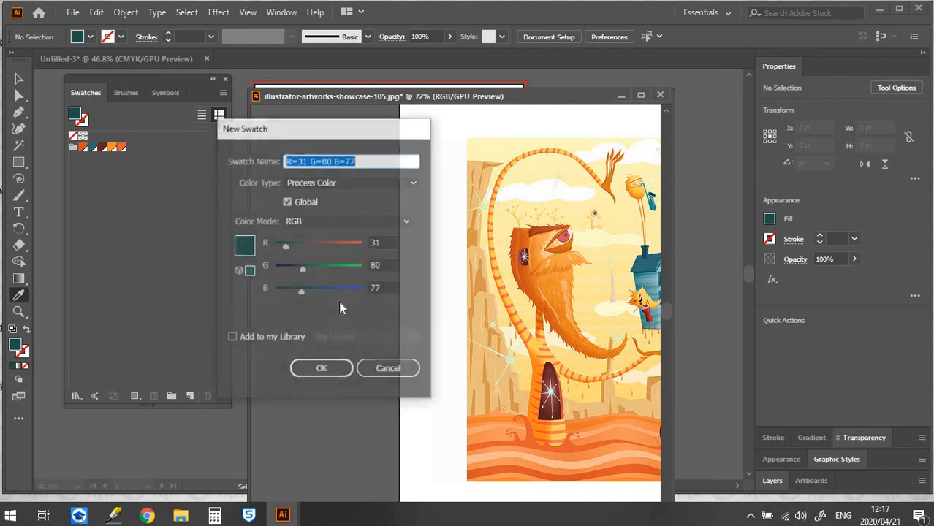
{"action": "left_click", "coordinate": [324, 368]}
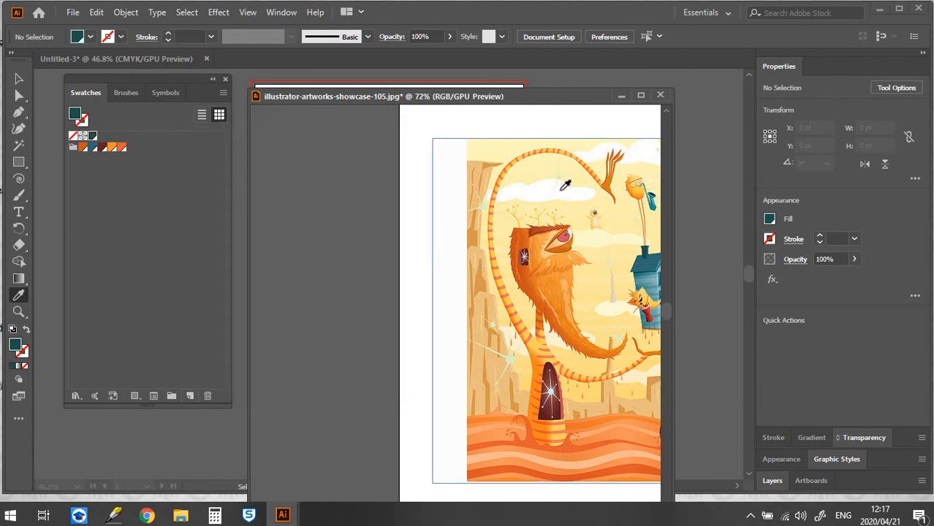
Sample the white of the upper cloud and the pale yellow of the sky, saving each as a new global swatch.
{"action": "left_click", "coordinate": [561, 192]}
{"action": "left_click", "coordinate": [189, 397]}
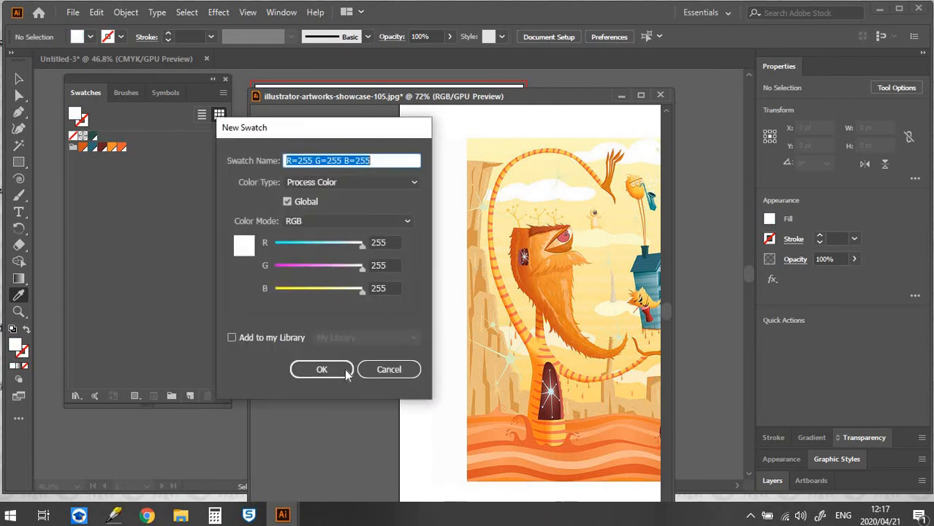
{"action": "left_click", "coordinate": [321, 368]}
{"action": "left_click", "coordinate": [532, 176]}
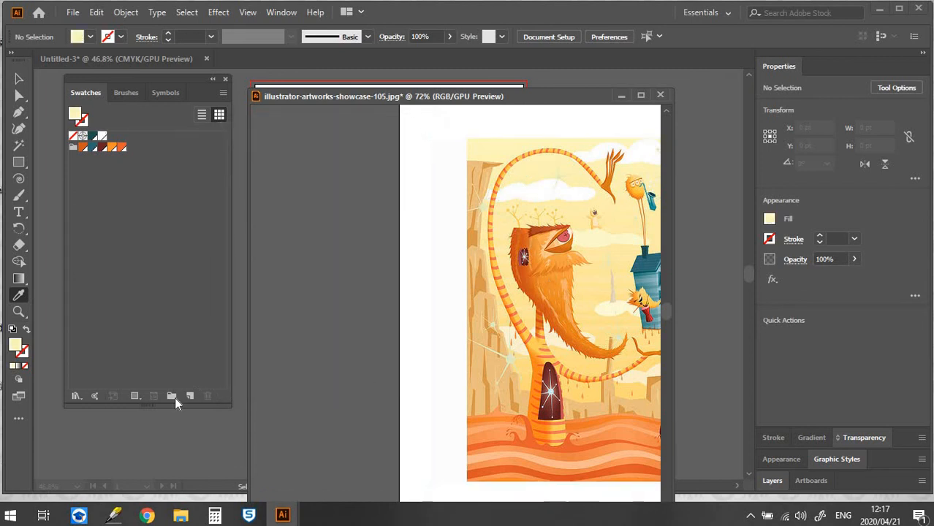
{"action": "left_click", "coordinate": [191, 395]}
{"action": "left_click", "coordinate": [321, 369]}
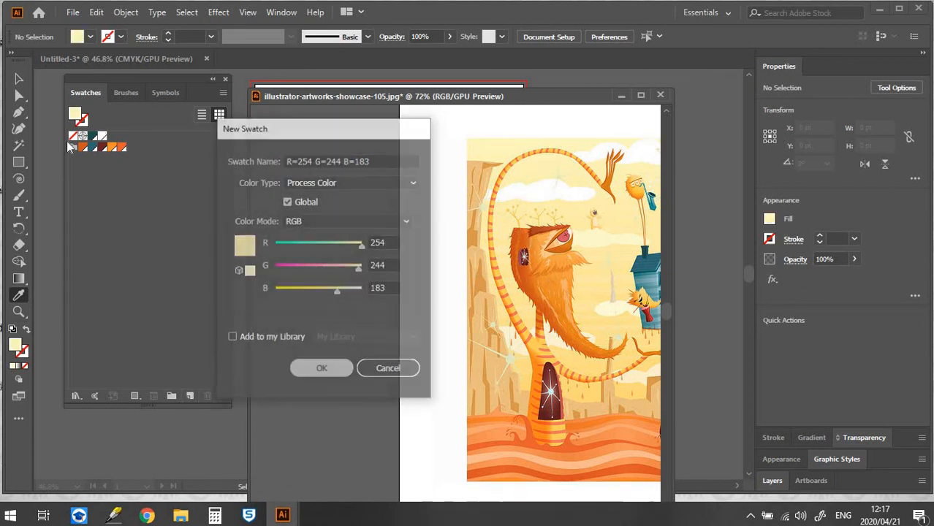
Group the dark teal, white and pale yellow swatches into a new color group named "new swatch".
{"action": "left_click", "coordinate": [92, 138]}
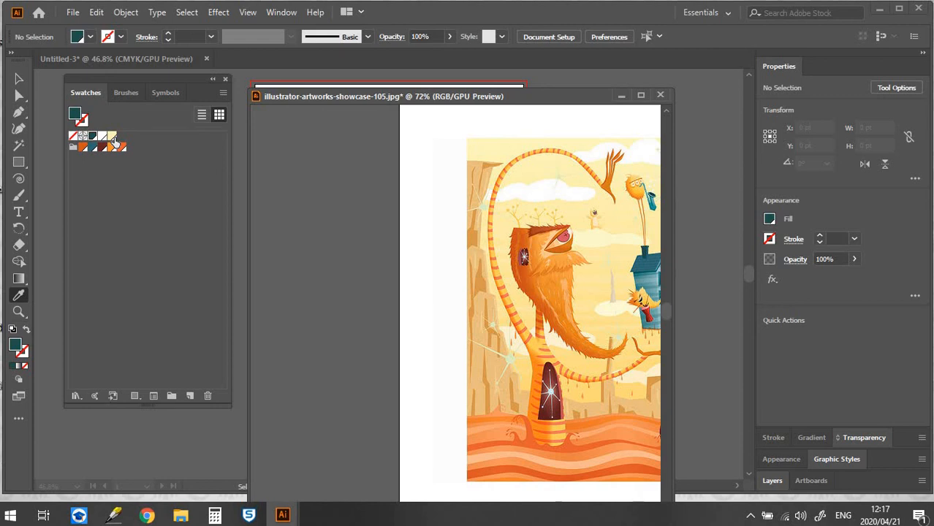
{"action": "left_click", "coordinate": [113, 138], "text": "shift"}
{"action": "left_click", "coordinate": [171, 395]}
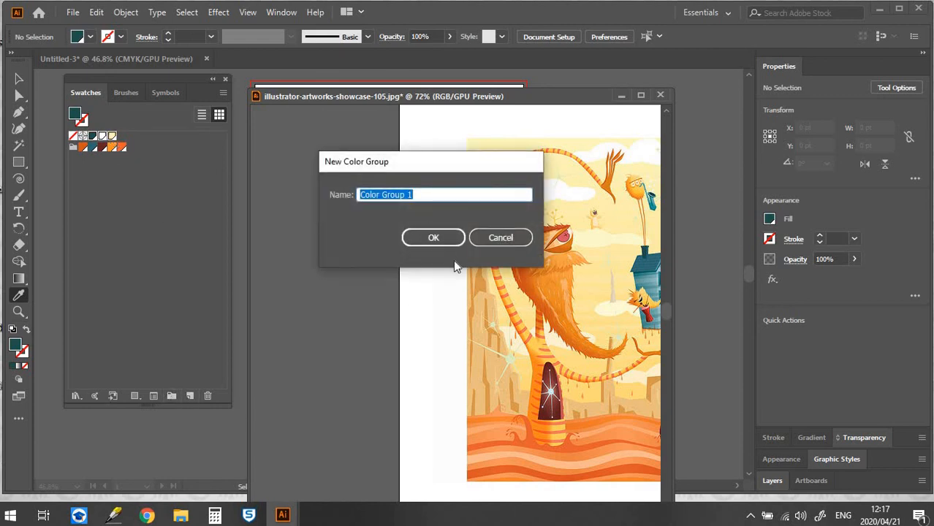
{"action": "type", "text": "new s"}
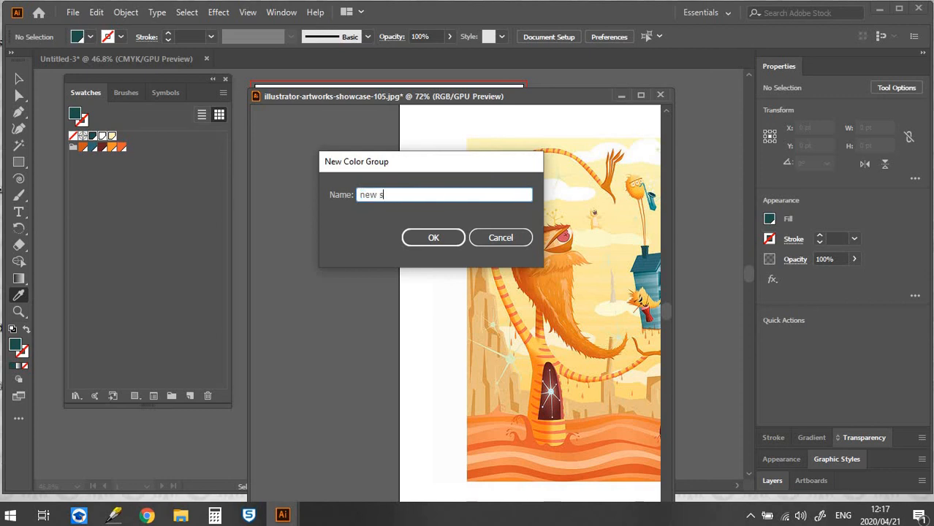
{"action": "type", "text": "watch"}
{"action": "left_click", "coordinate": [433, 238]}
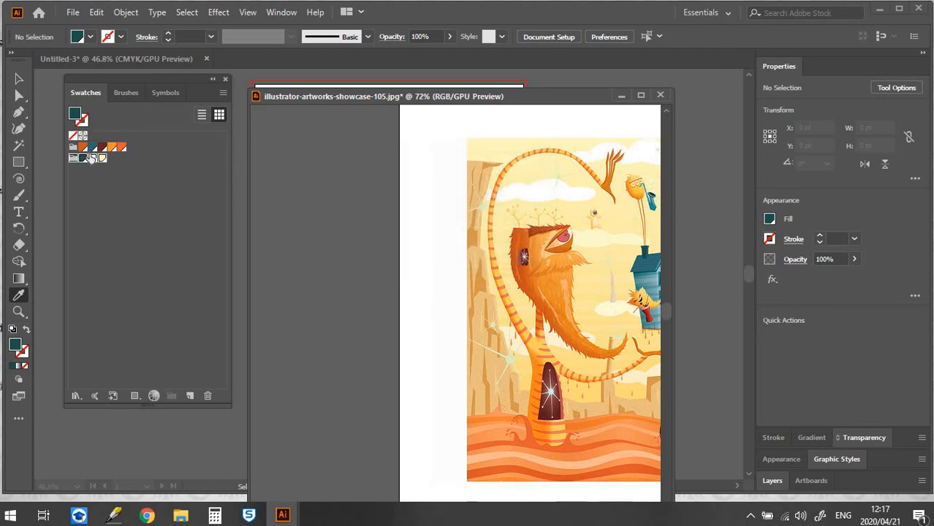
Add the "new swatch" color group to My Library and switch to the Selection tool.
{"action": "left_click", "coordinate": [112, 396]}
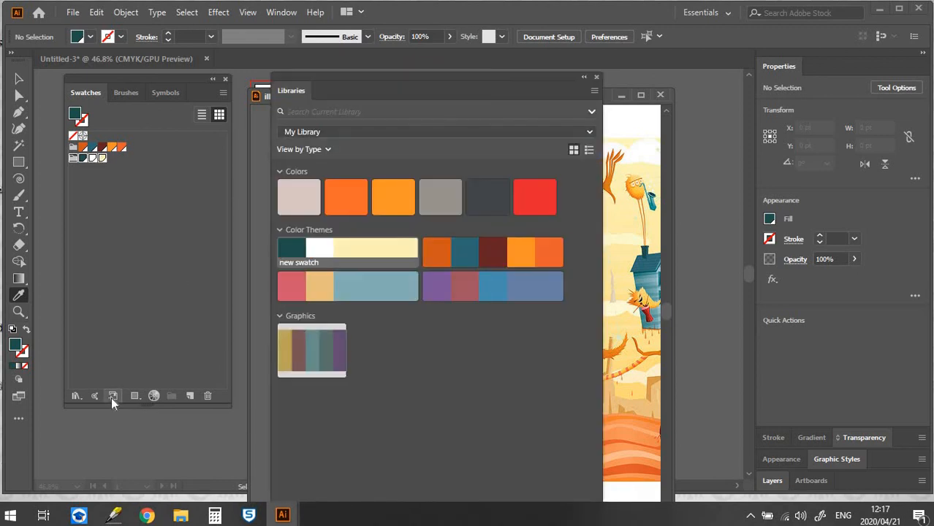
{"action": "left_click", "coordinate": [264, 260]}
{"action": "left_click", "coordinate": [19, 78]}
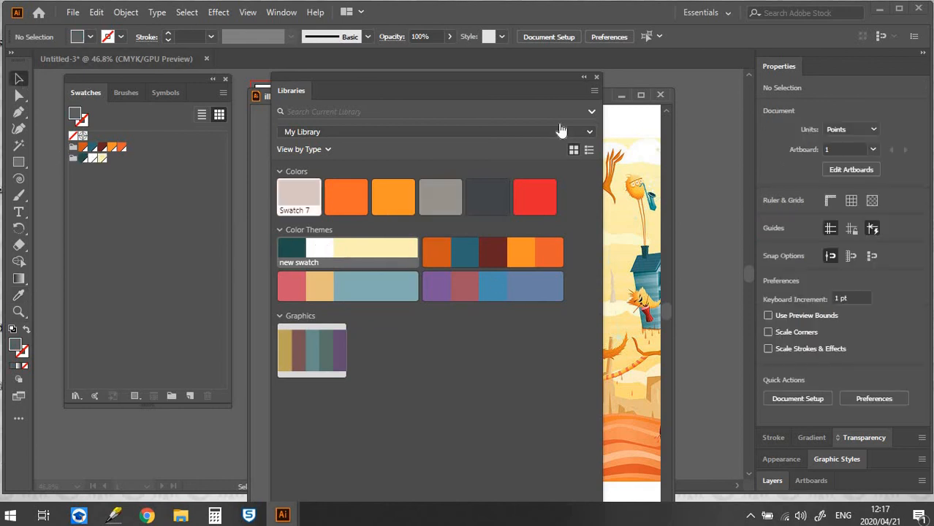
Close the library and the illustrator-artworks-showcase-105.jpg document without saving its changes.
{"action": "left_click", "coordinate": [597, 76]}
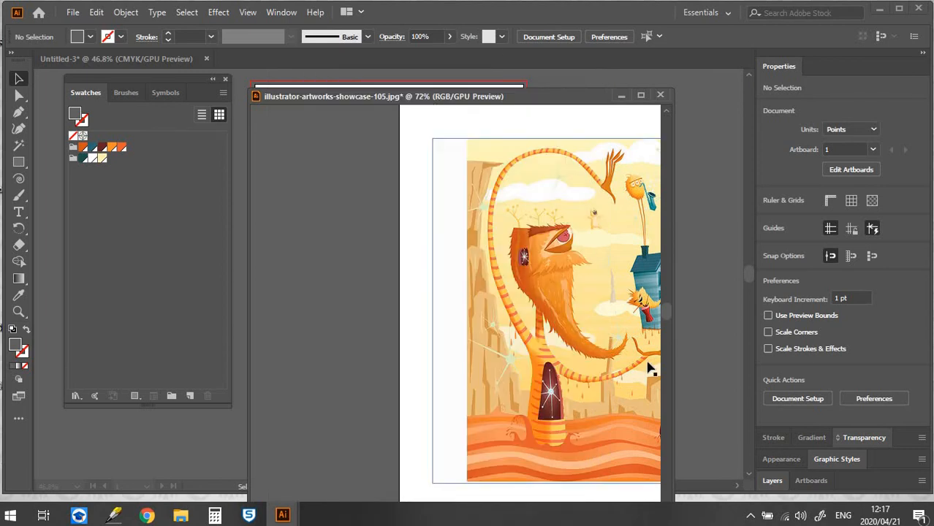
{"action": "left_click", "coordinate": [661, 96]}
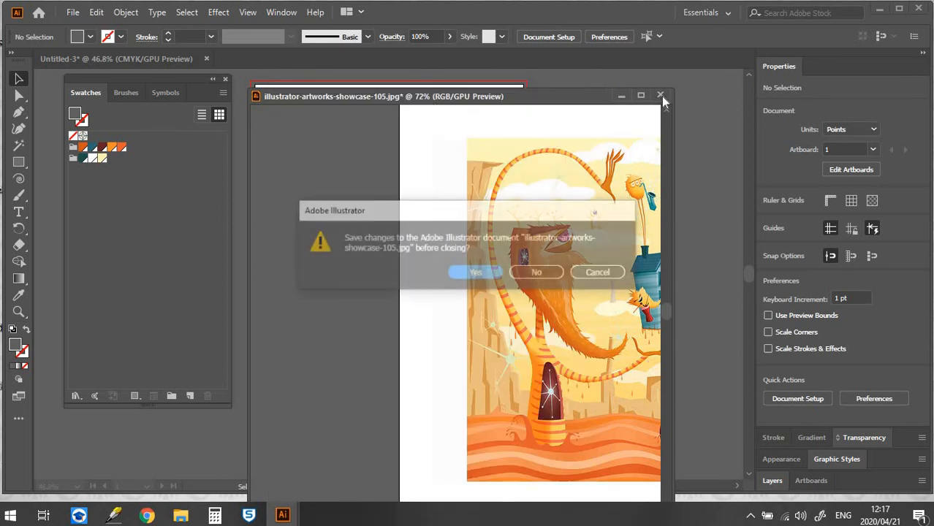
{"action": "left_click", "coordinate": [541, 273]}
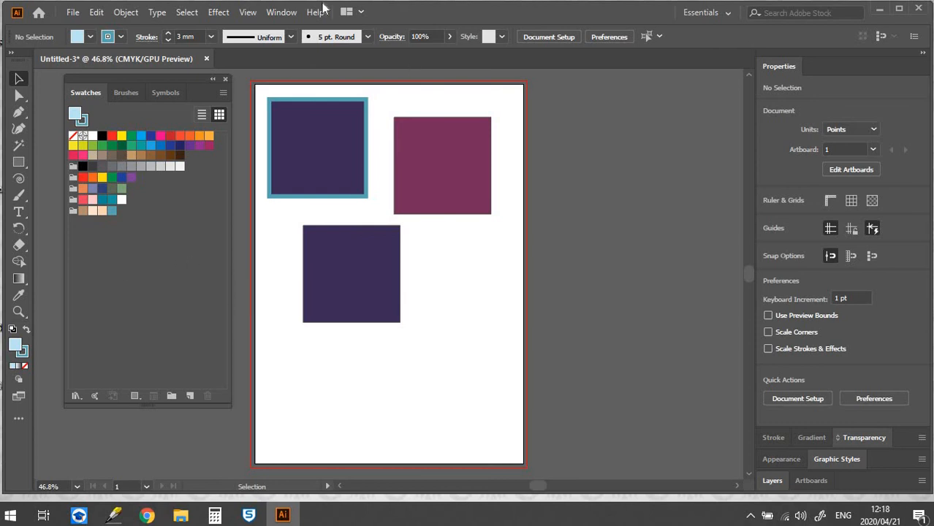
Show the saved libraries in the Untitled-3 document and place them beside the artboard.
{"action": "left_click", "coordinate": [287, 13]}
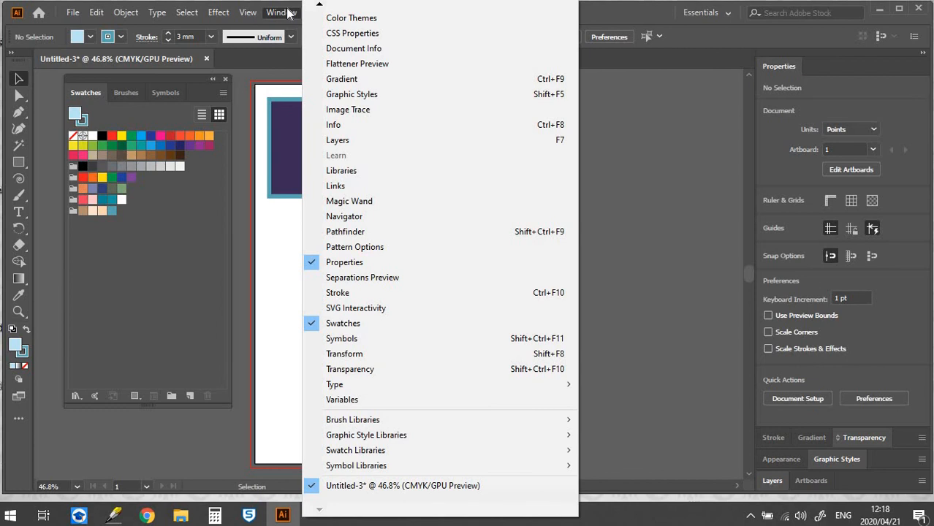
{"action": "left_click", "coordinate": [357, 170]}
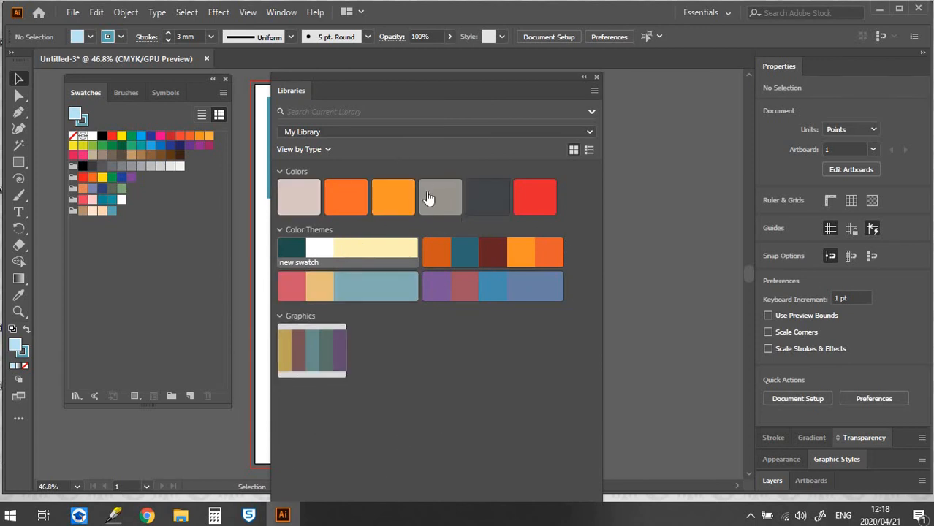
{"action": "left_click_drag", "start_coordinate": [351, 74], "coordinate": [616, 72]}
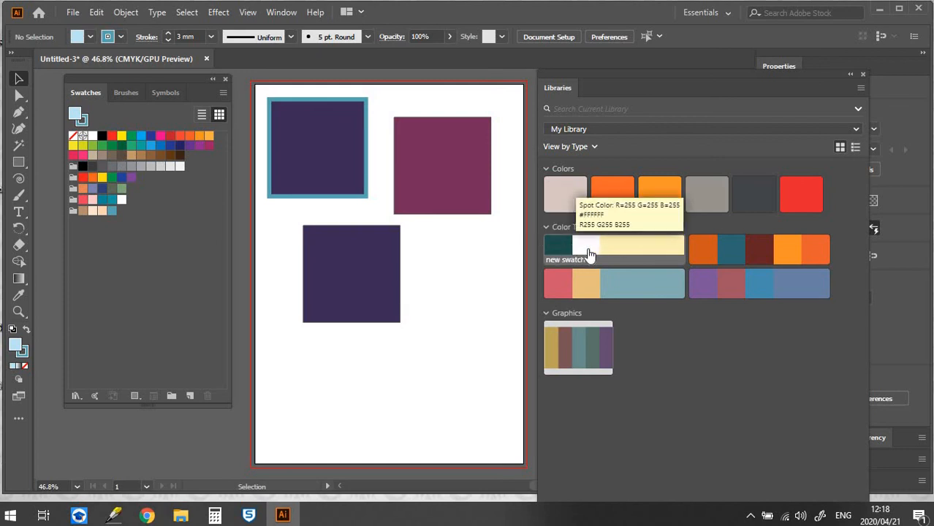
Fill the maroon square with the dark teal from the "new swatch" color theme in My Library, and close the library.
{"action": "left_click", "coordinate": [485, 184]}
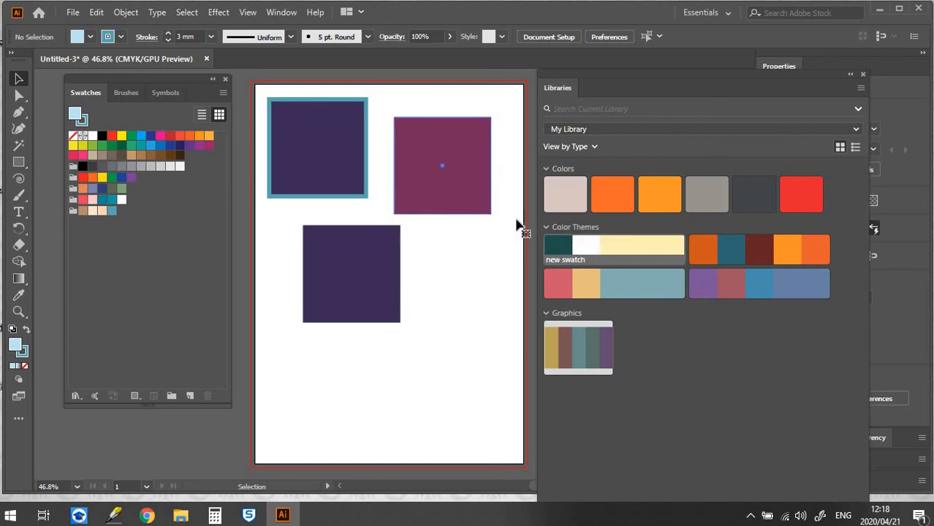
{"action": "left_click", "coordinate": [558, 247]}
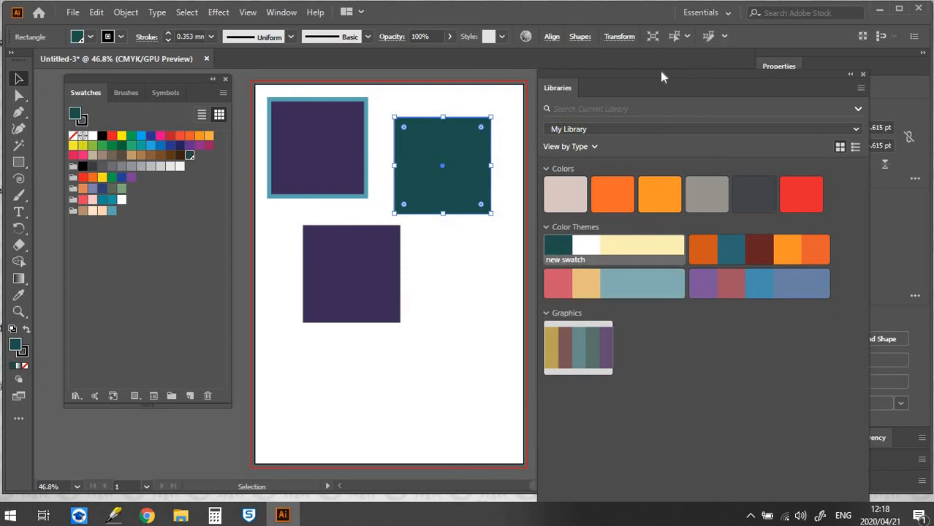
{"action": "left_click_drag", "start_coordinate": [661, 75], "coordinate": [576, 74]}
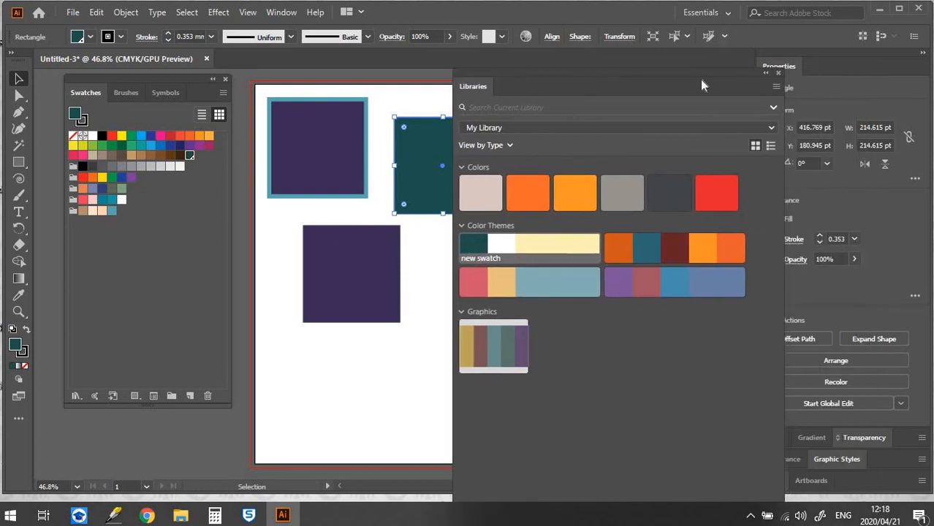
{"action": "left_click", "coordinate": [777, 74]}
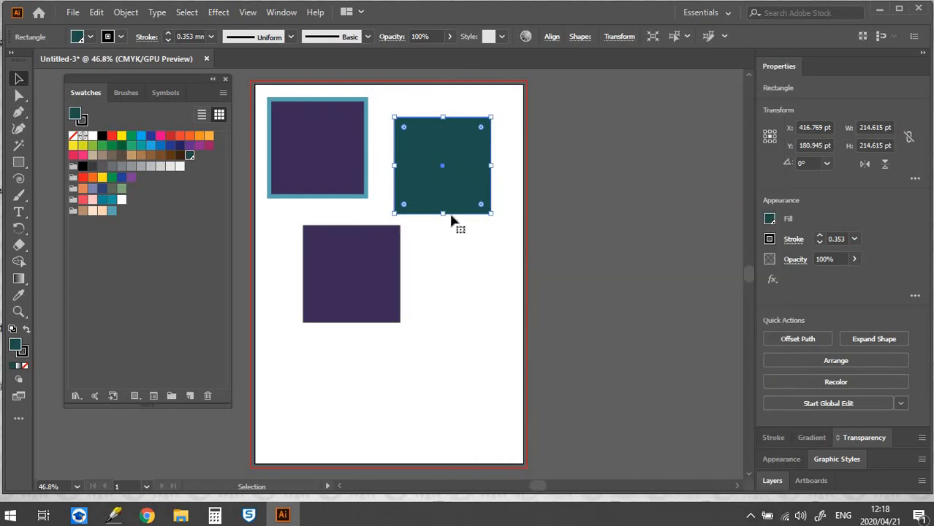
Close the swatches and leave all of the squares on the artboard deselected.
{"action": "left_click", "coordinate": [395, 263]}
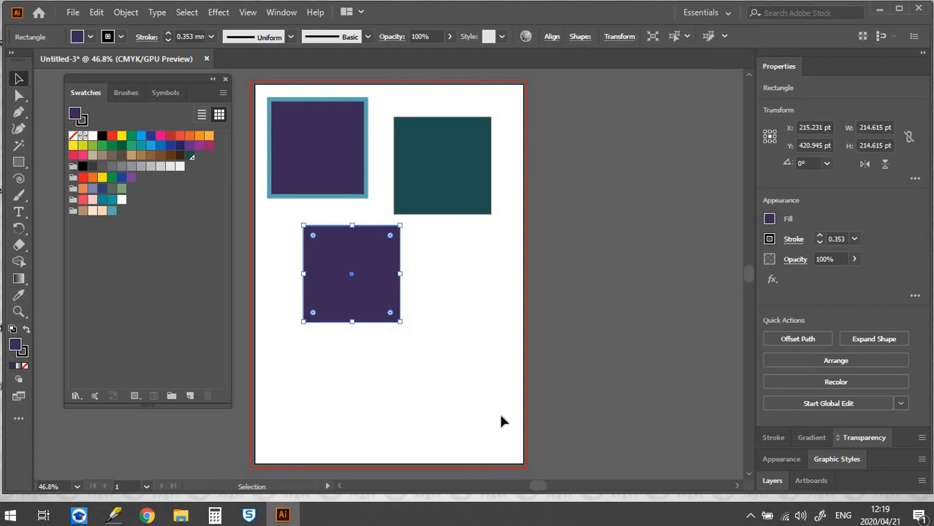
{"action": "left_click", "coordinate": [226, 79]}
{"action": "left_click", "coordinate": [614, 288]}
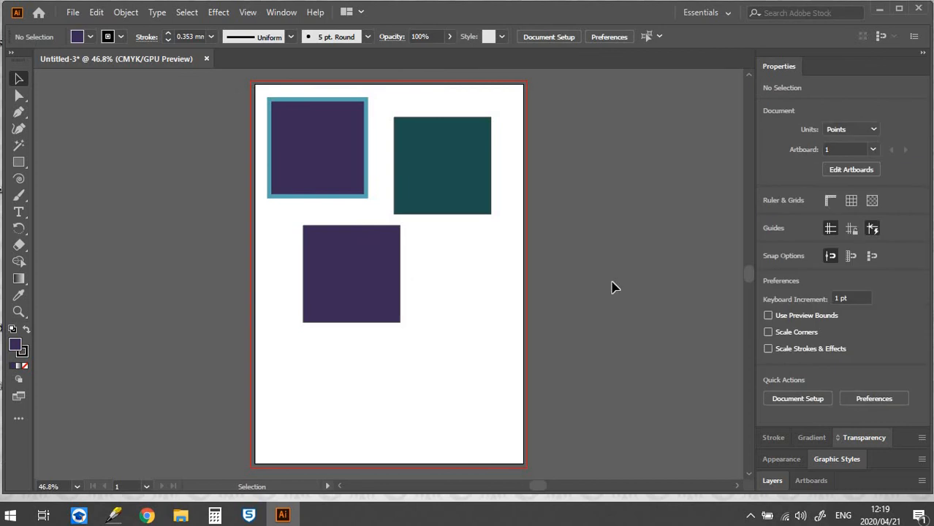